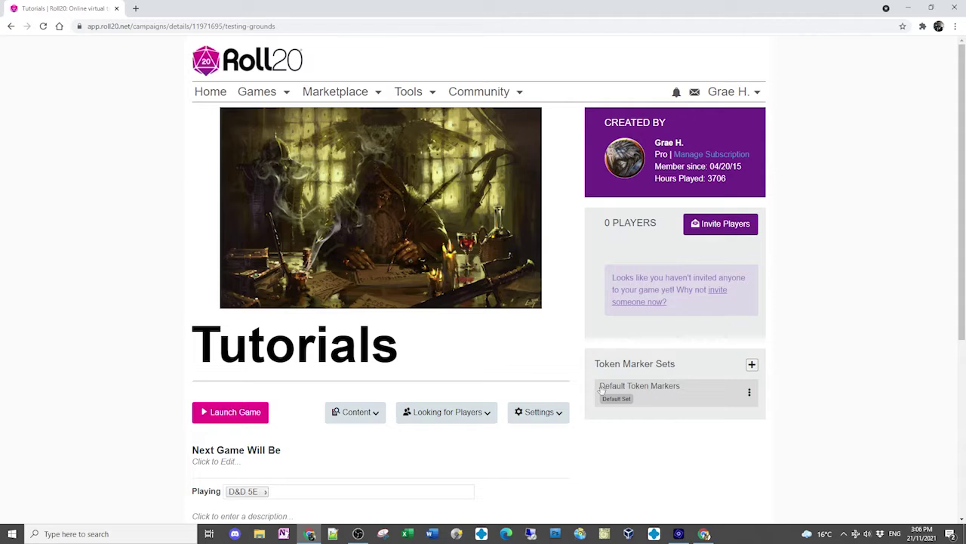
Step: Open the API Scripts page for the Tutorials game
left_click(559, 414)
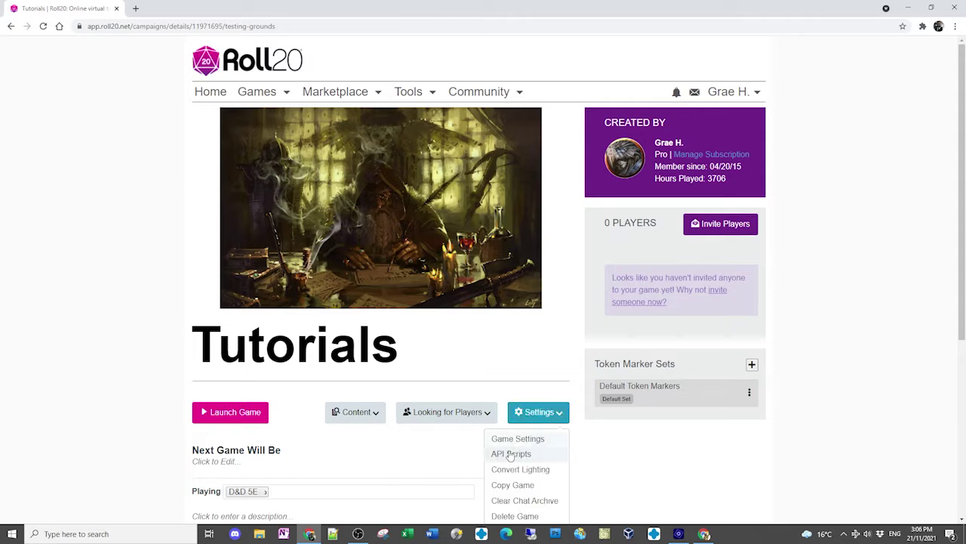
mouse_move(226, 261)
left_click(510, 454)
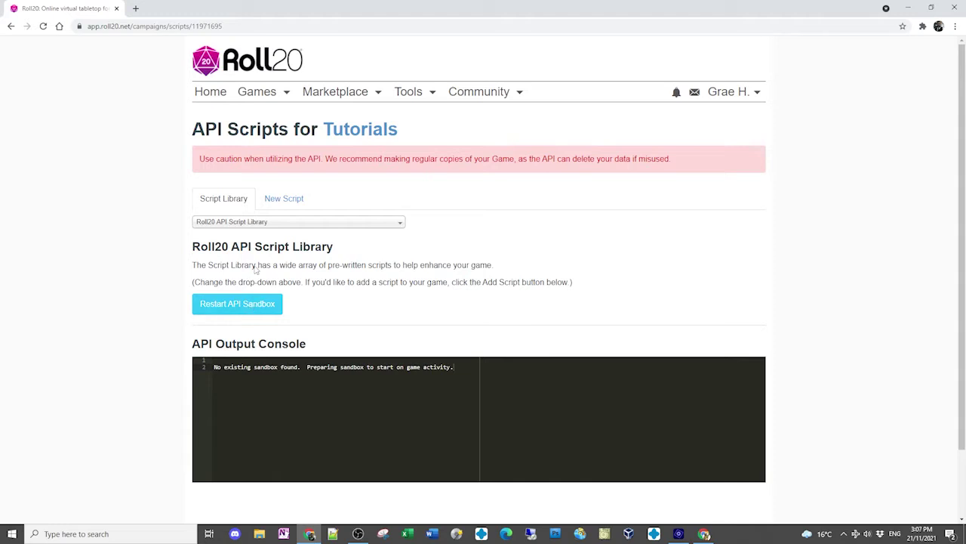
Step: Find 5E Resting in Style in the script library, review its description, and add the script to the game
left_click(255, 224)
left_click_drag(399, 258, 398, 277)
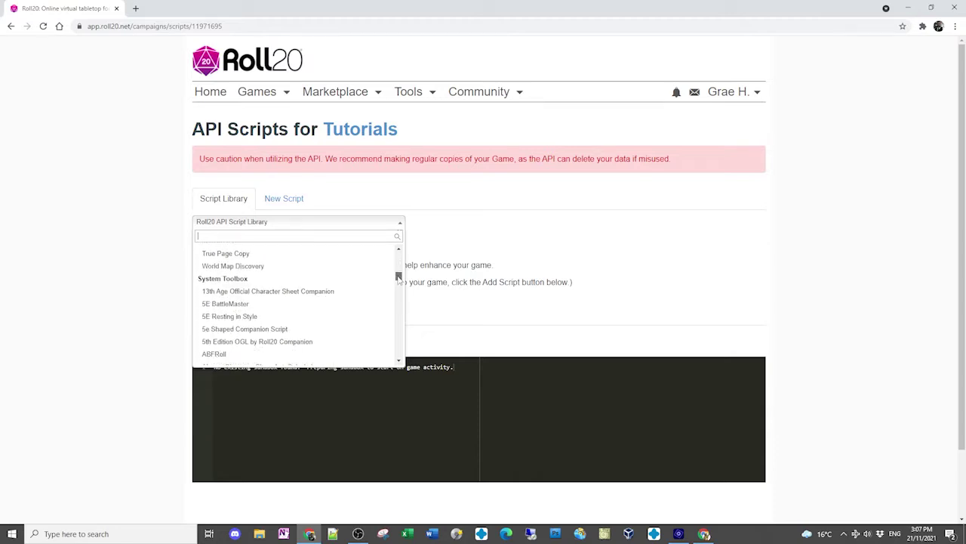
left_click(241, 320)
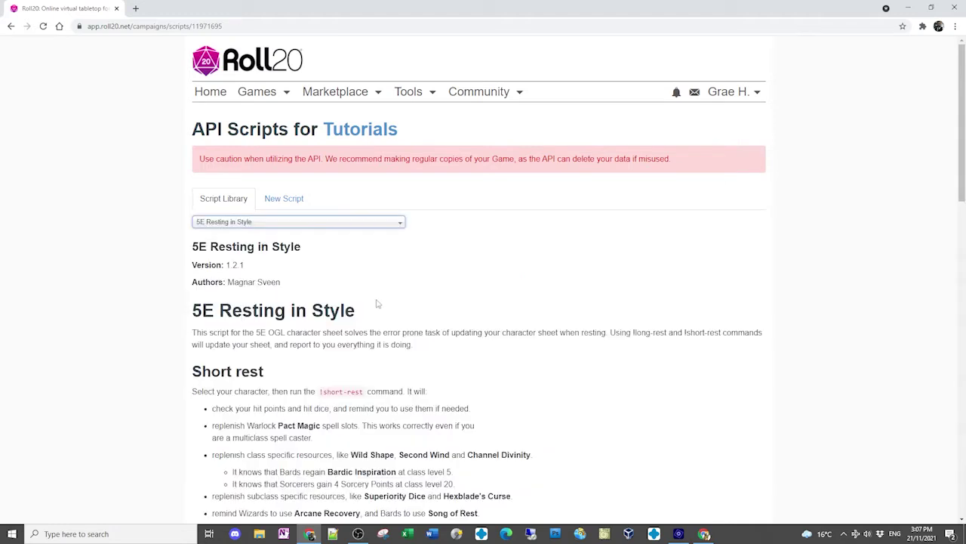
scroll(375, 304, "down", 2)
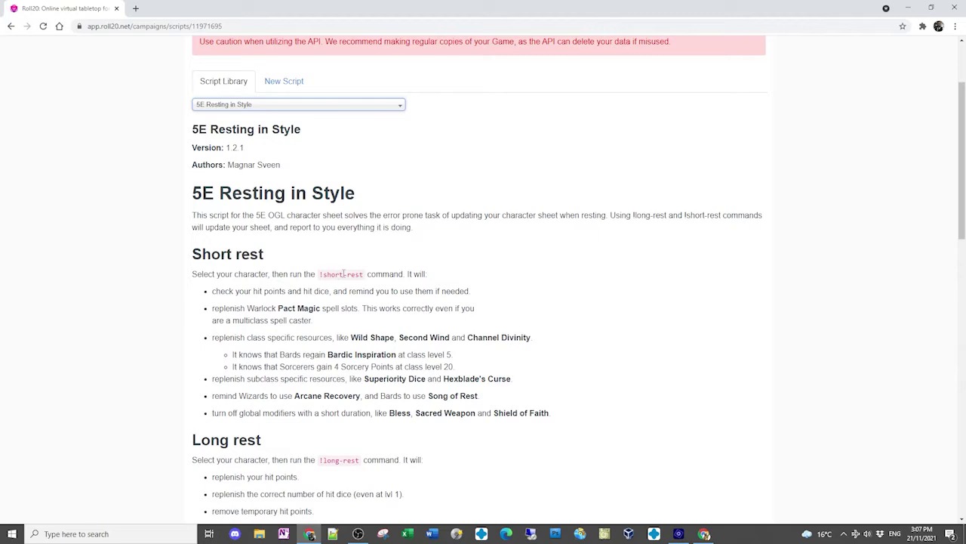
scroll(353, 291, "down", 2)
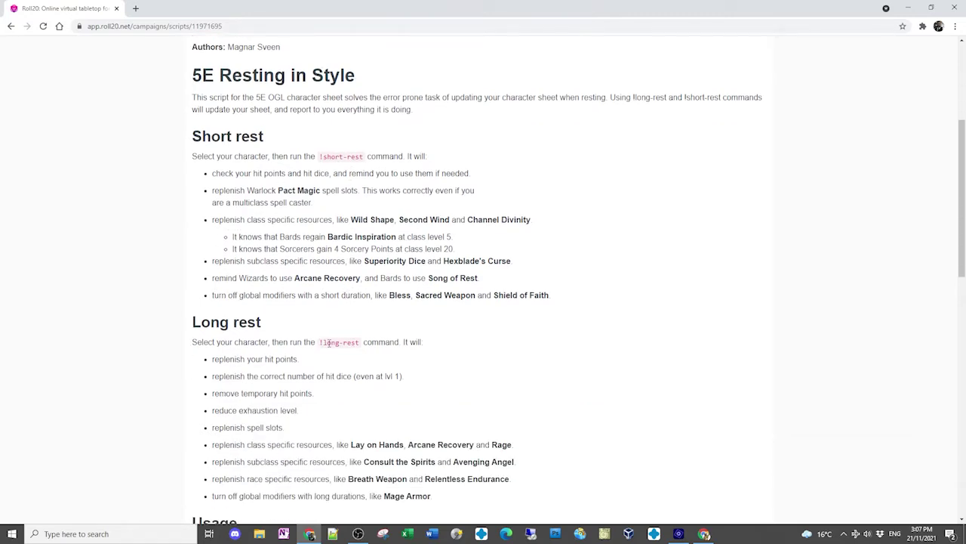
scroll(350, 333, "down", 10)
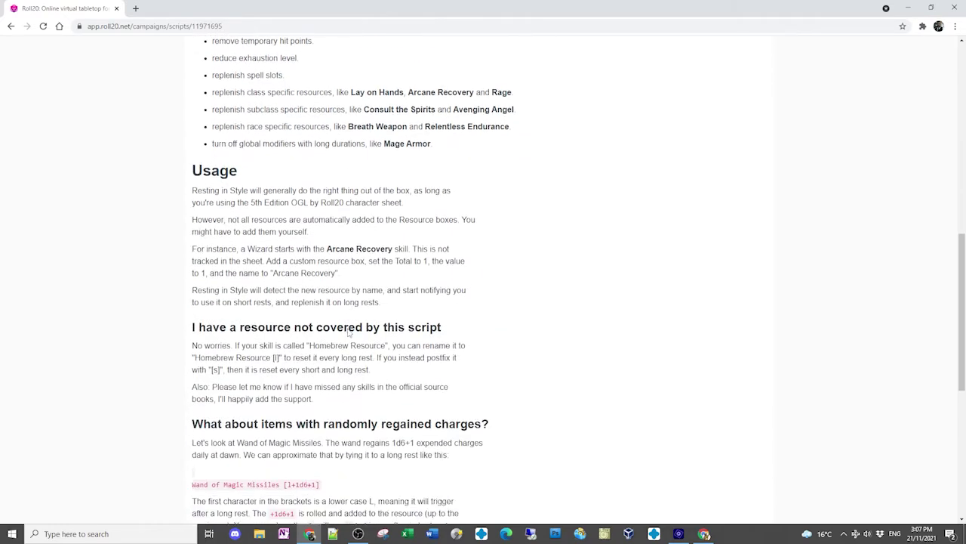
left_click(214, 228)
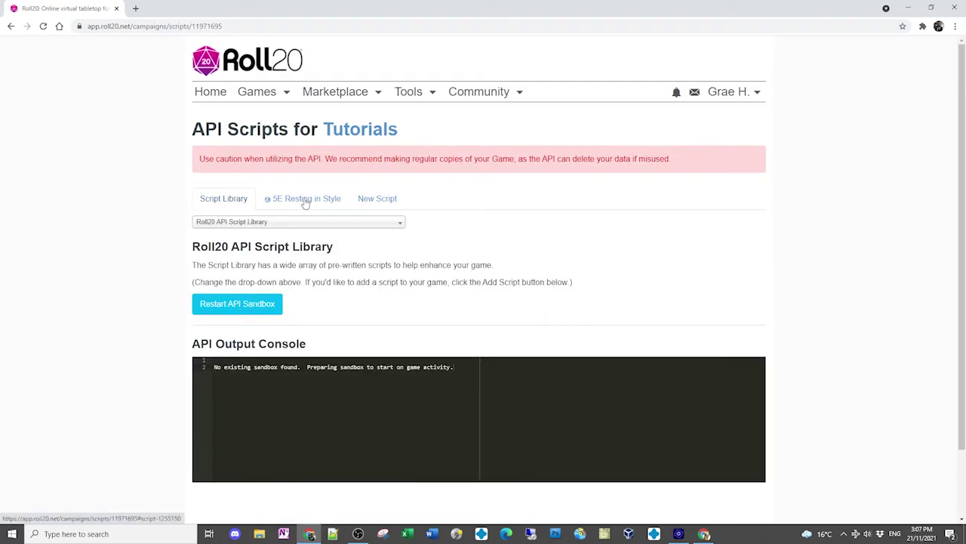
Step: Search the script library for "token" and add the TokenMod script to the game
left_click(234, 222)
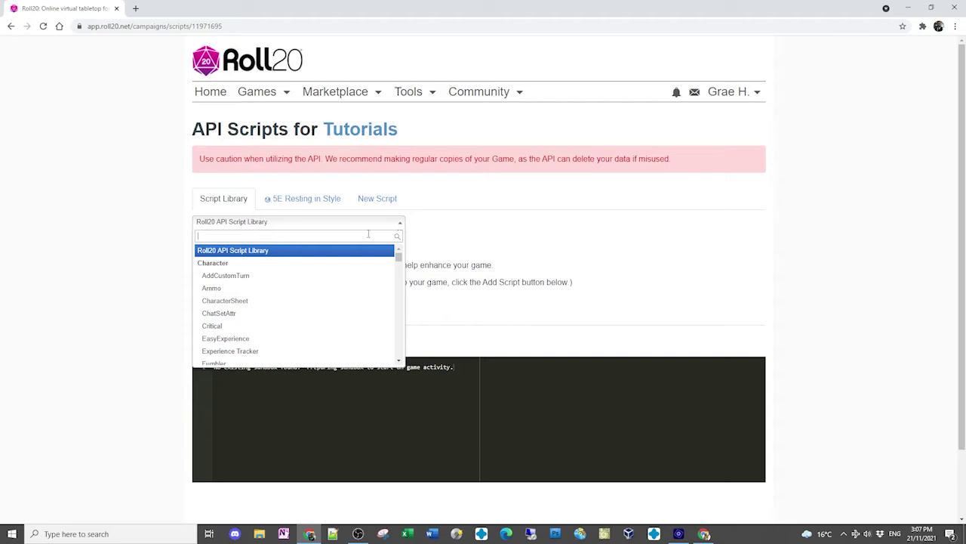
type("token")
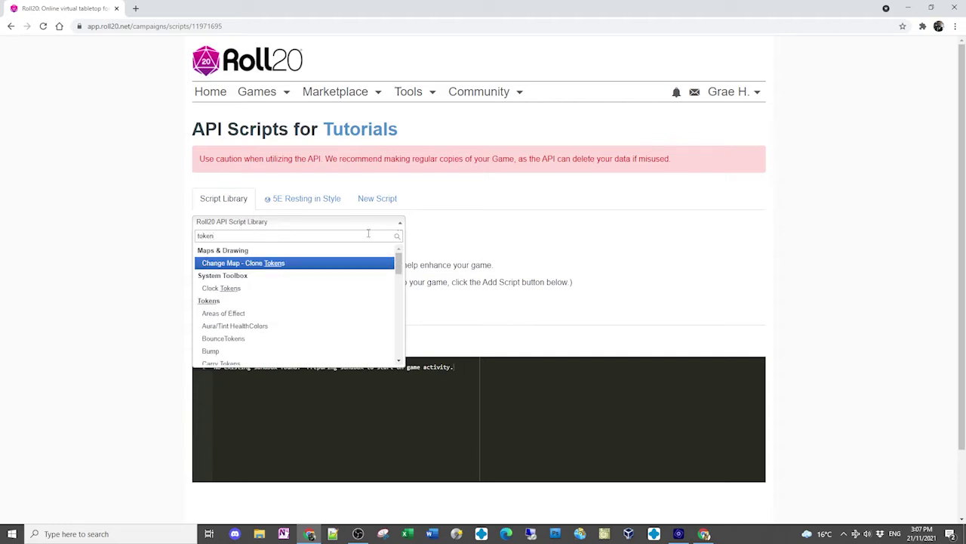
type("-")
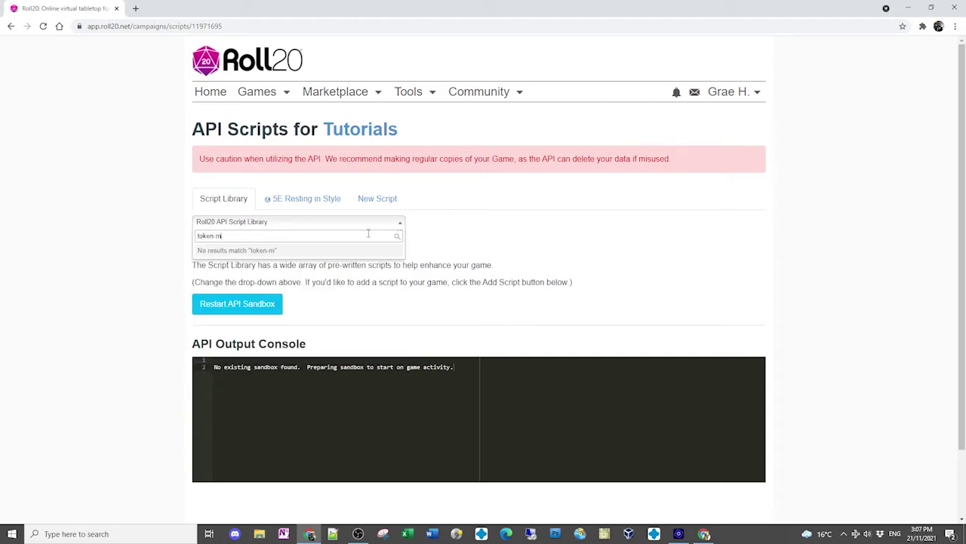
key("BackSpace")
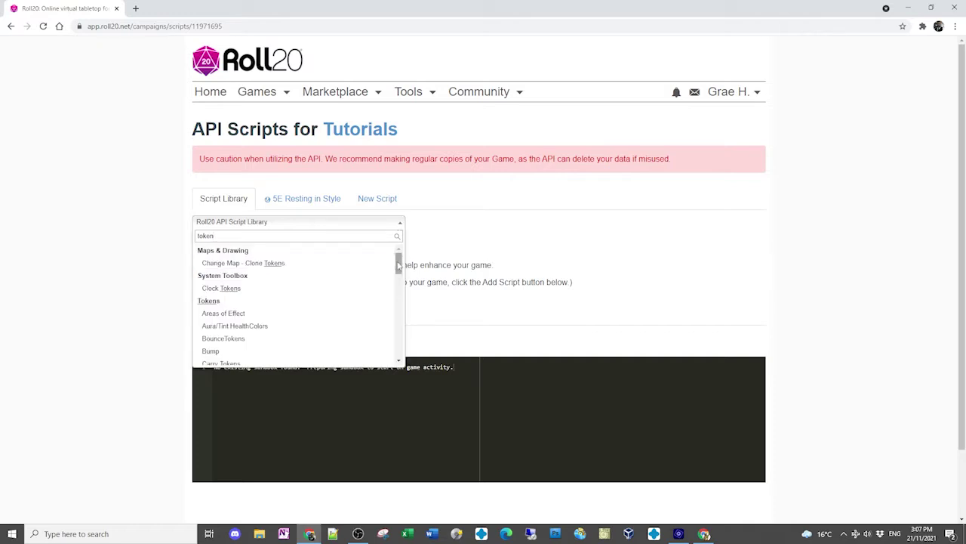
left_click_drag(400, 264, 408, 334)
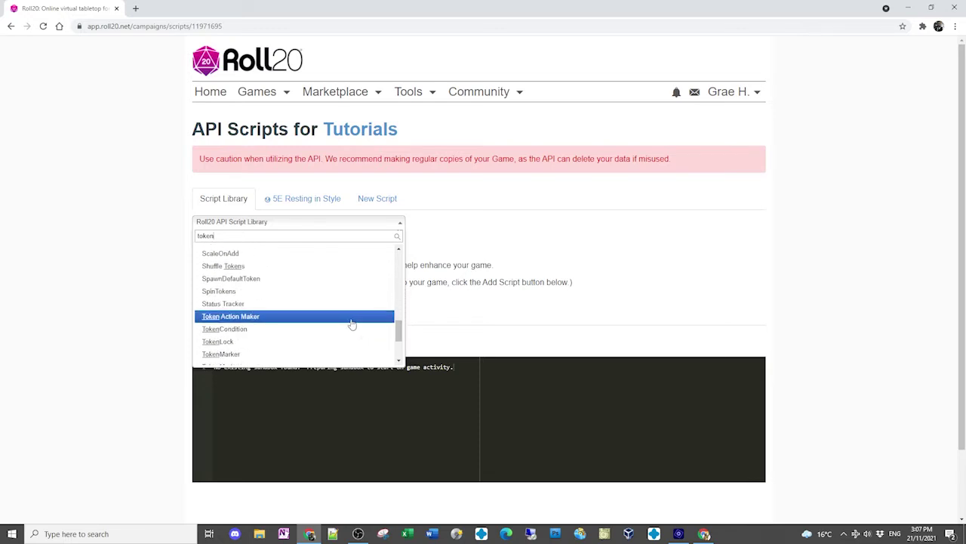
scroll(340, 332, "down", 1)
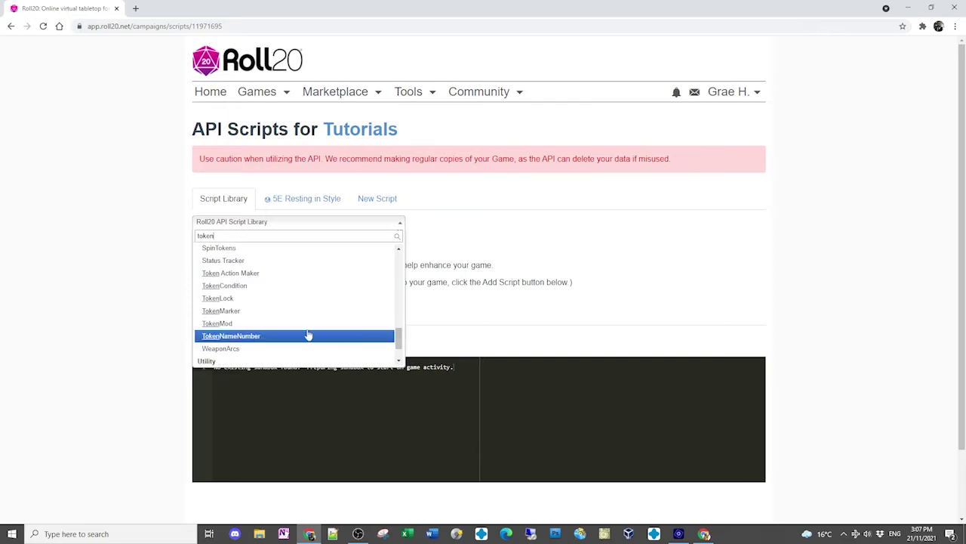
left_click(215, 326)
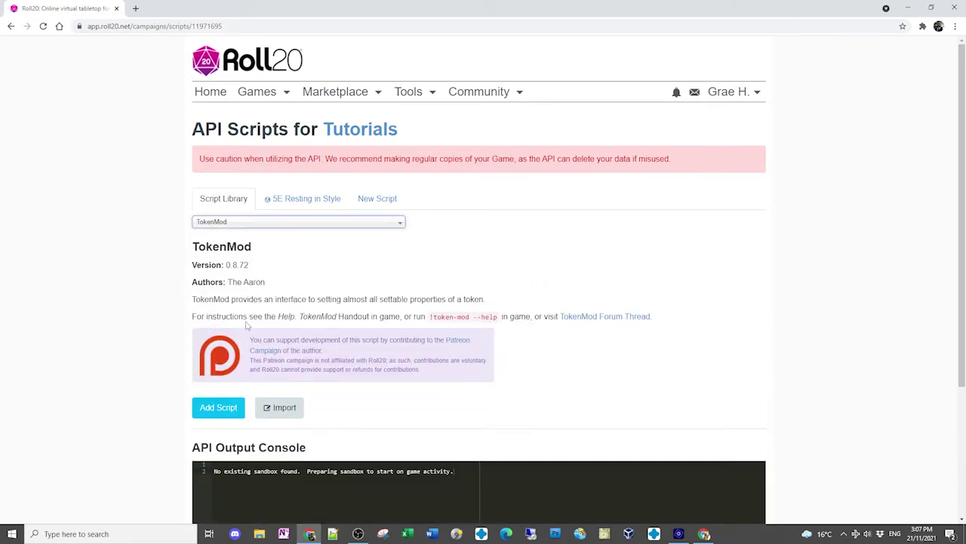
left_click(217, 411)
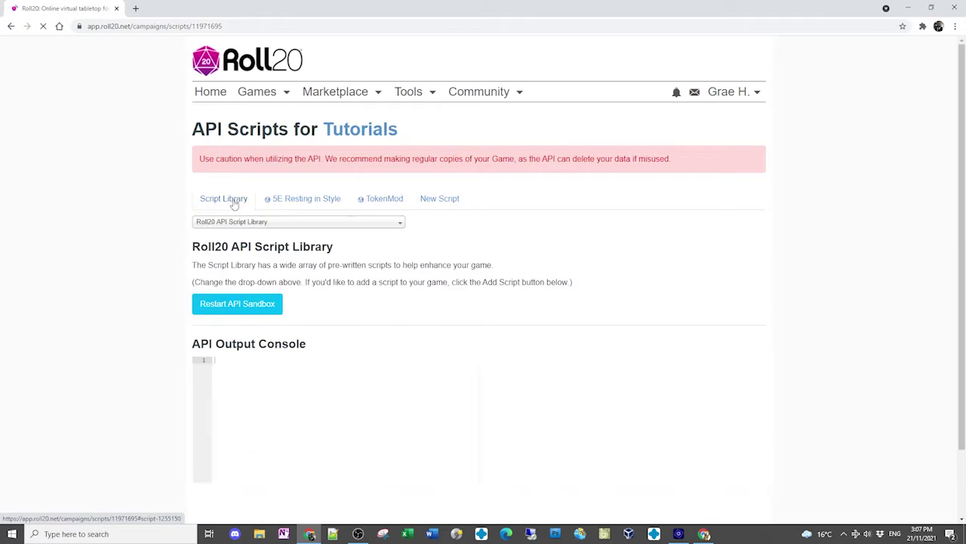
Step: Review the descriptions and commands of the added TokenMod and 5E Resting in Style scripts
left_click(385, 201)
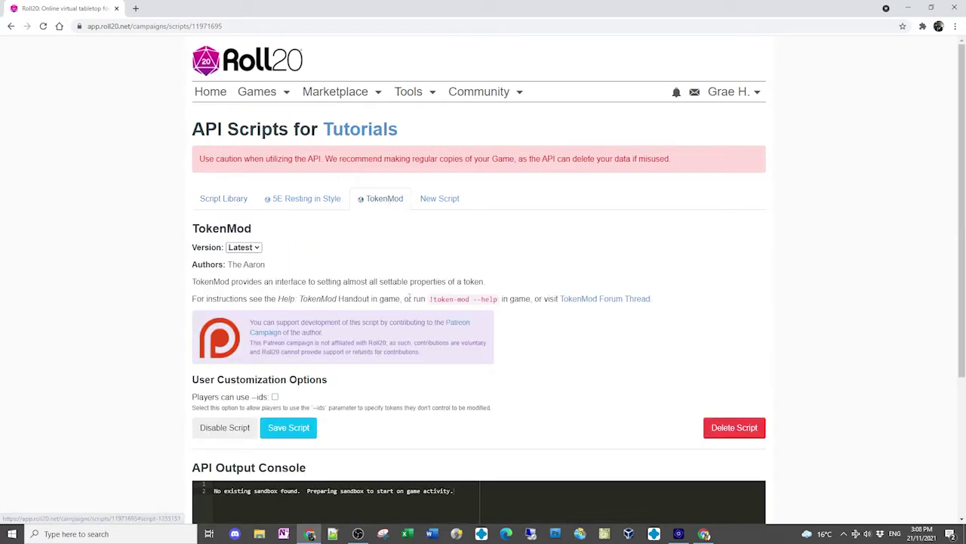
scroll(410, 291, "down", 2)
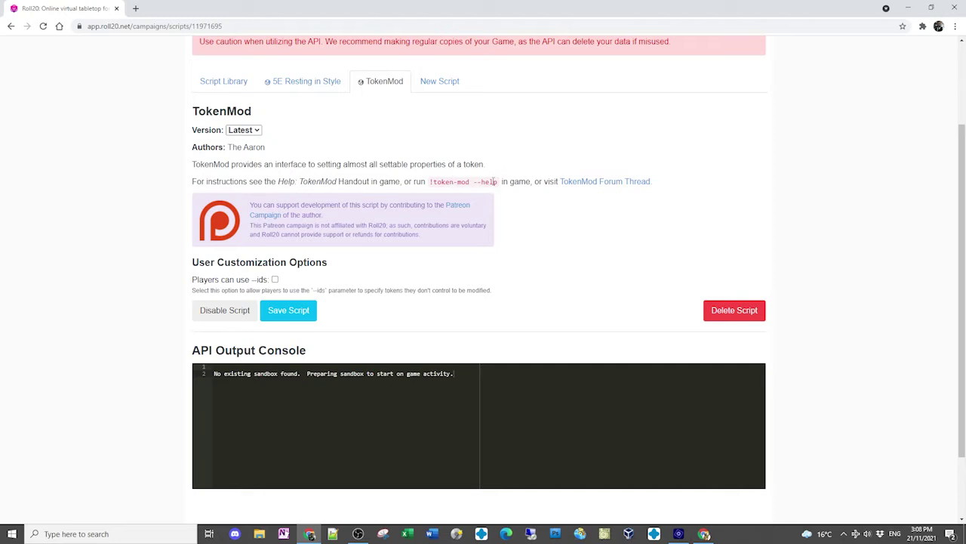
left_click(330, 86)
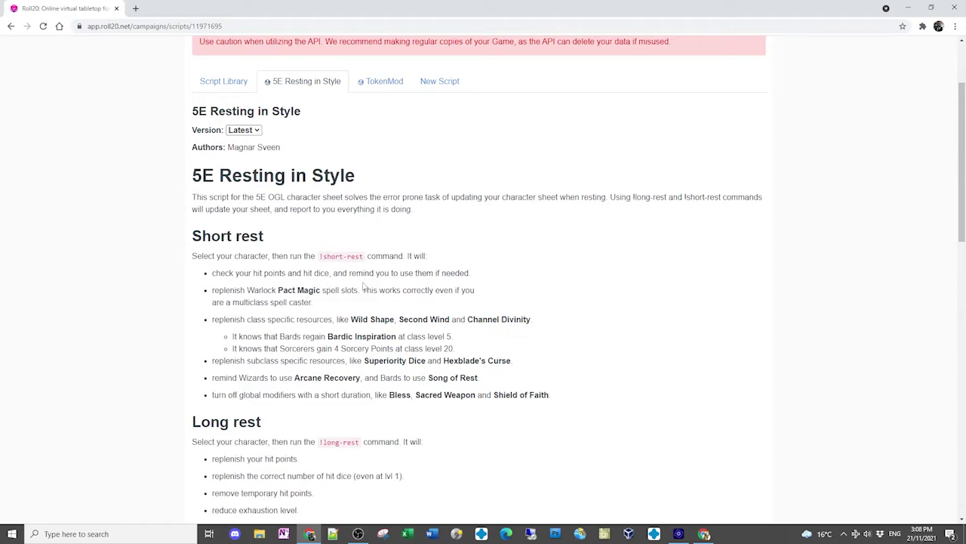
left_click(376, 83)
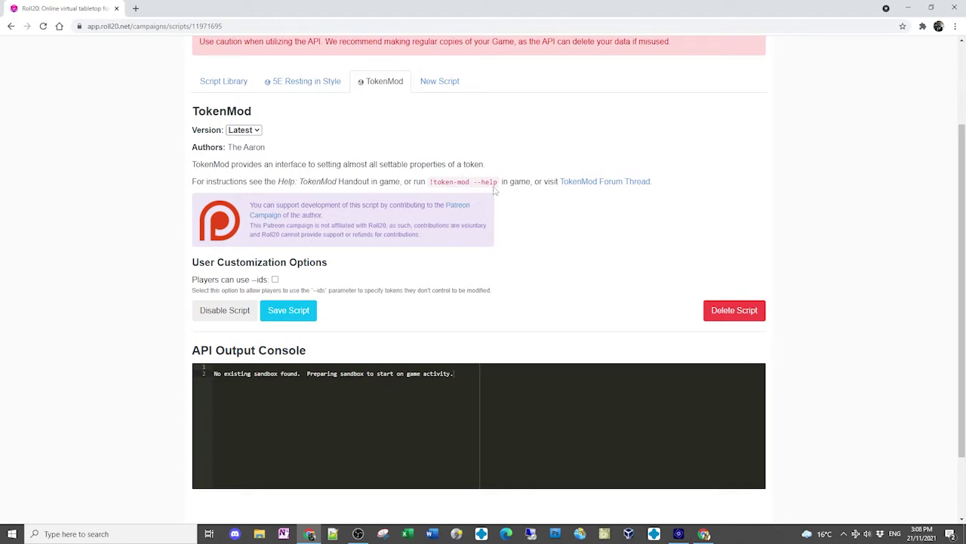
scroll(495, 191, "up", 3)
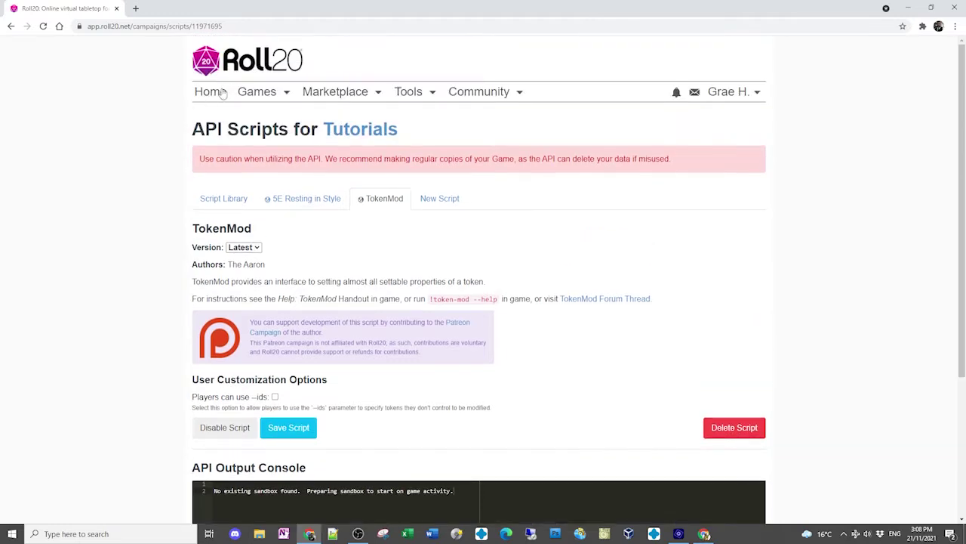
Step: Return to the Tutorials game page and launch the game
left_click(341, 130)
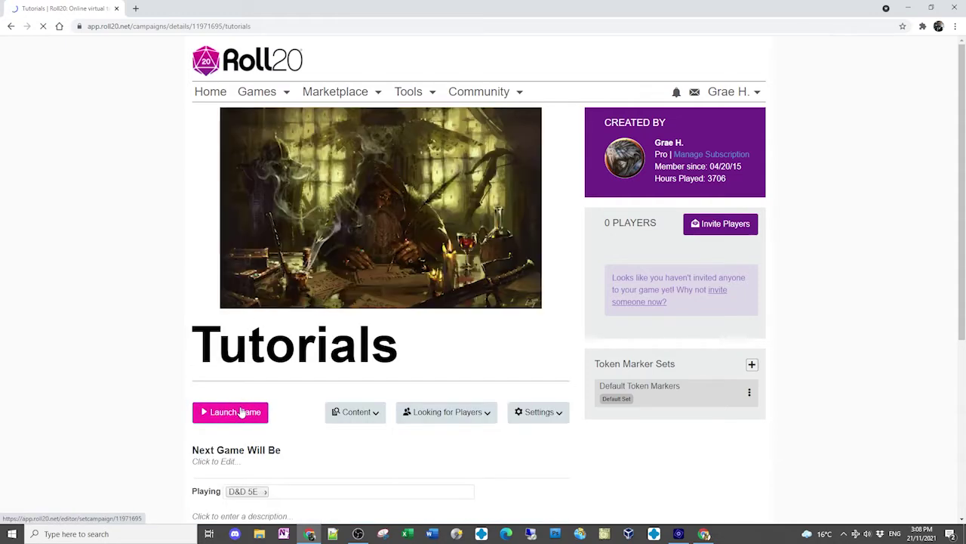
left_click(241, 411)
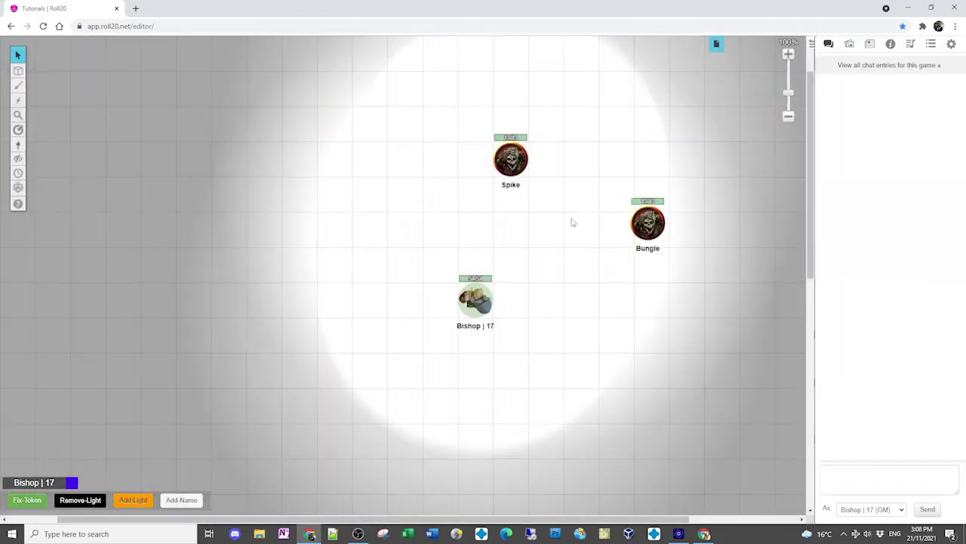
Step: Turn off the nameplate in the Spike token's settings and save the change
left_click(511, 154)
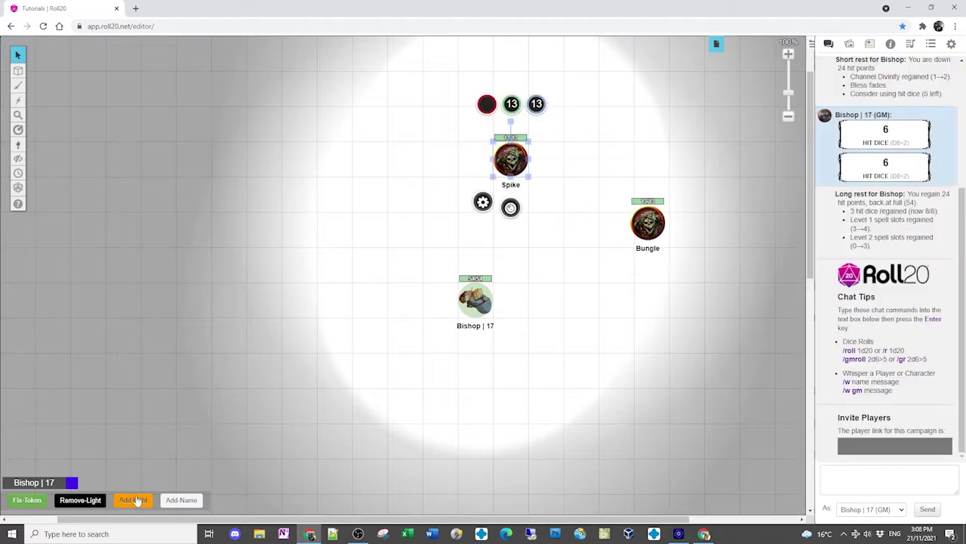
double_click(510, 157)
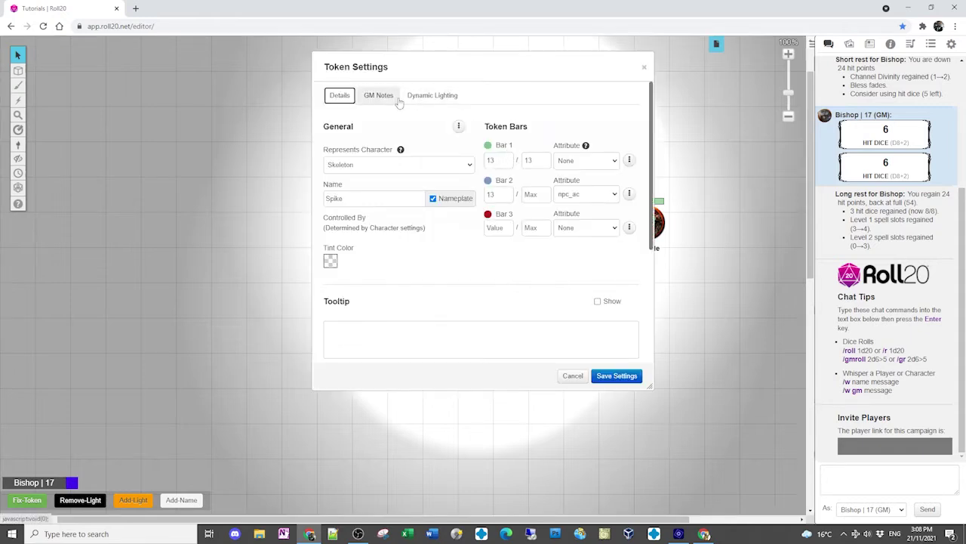
left_click(629, 161)
left_click(554, 192)
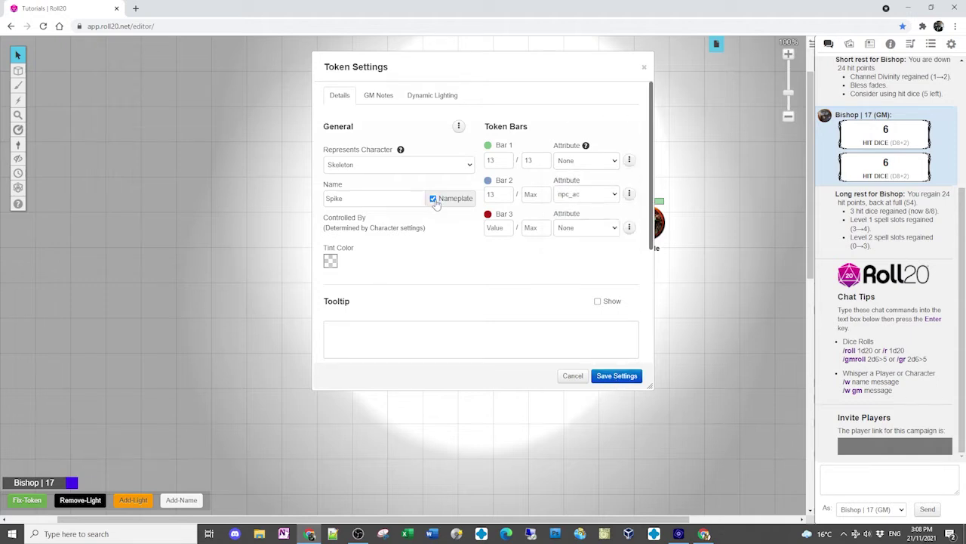
double_click(356, 198)
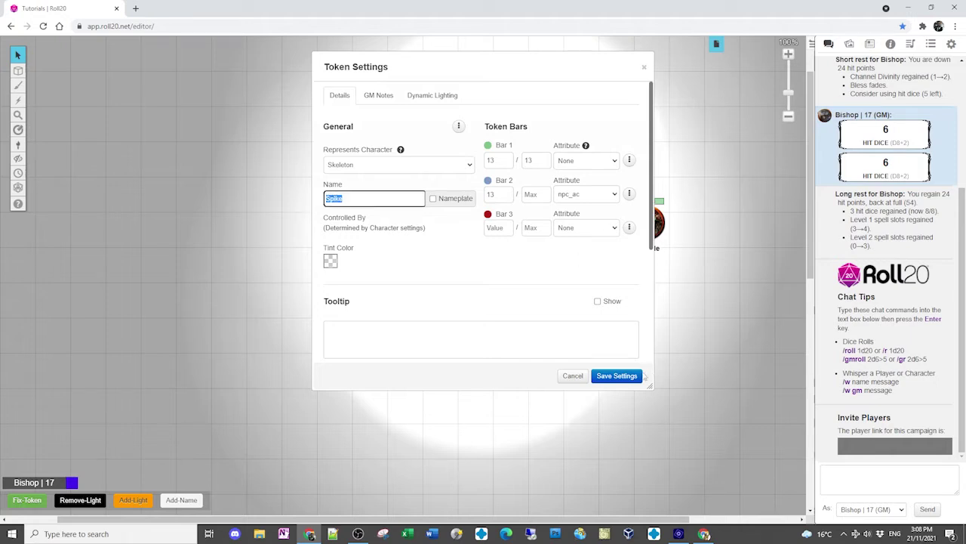
left_click(634, 375)
left_click(570, 286)
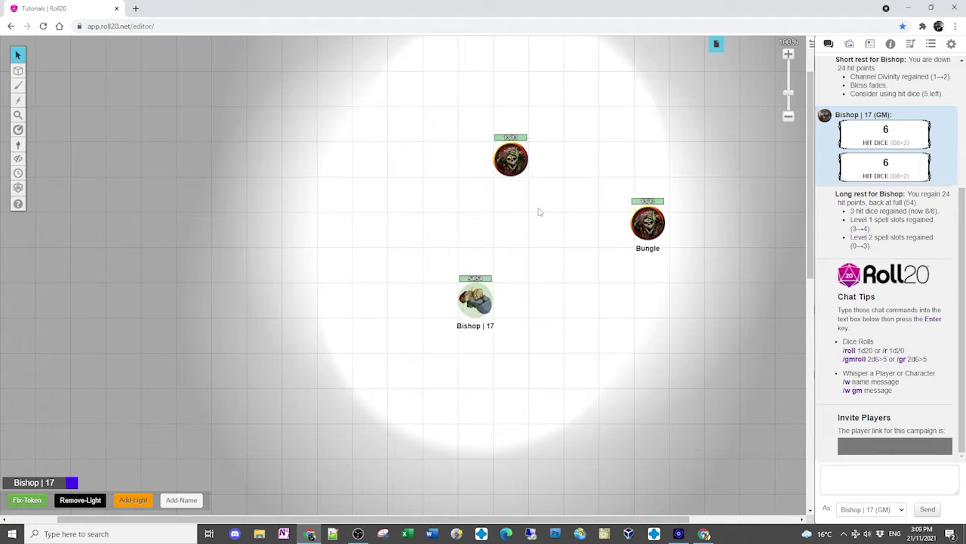
left_click(475, 302)
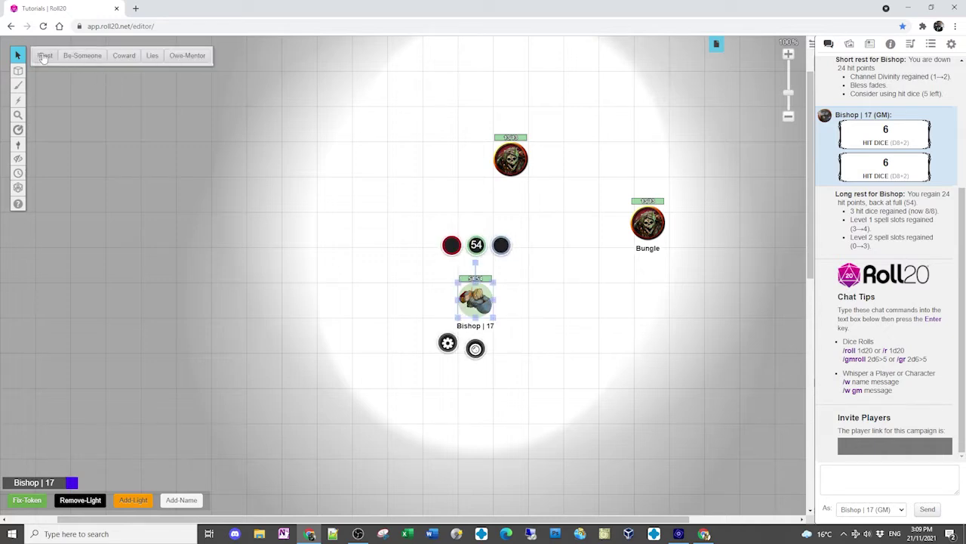
double_click(475, 302)
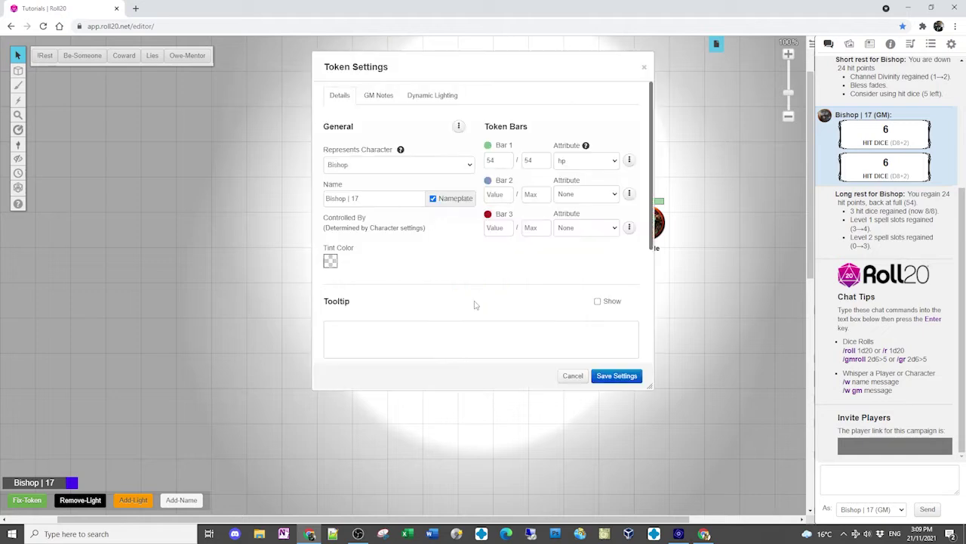
left_click(571, 376)
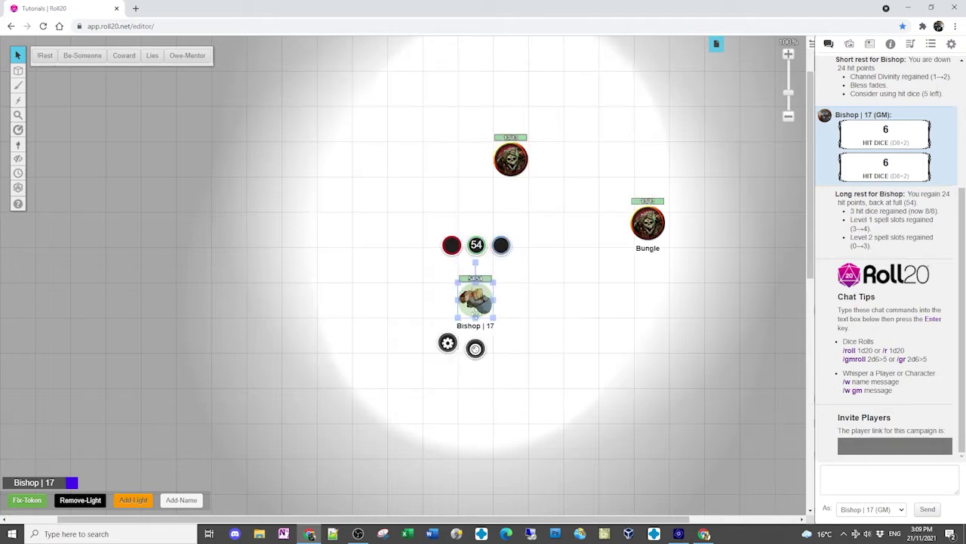
Step: On Bishop's character sheet, set the remaining spell slots to 1 for level 3 and 0 for level 1
double_click(469, 299)
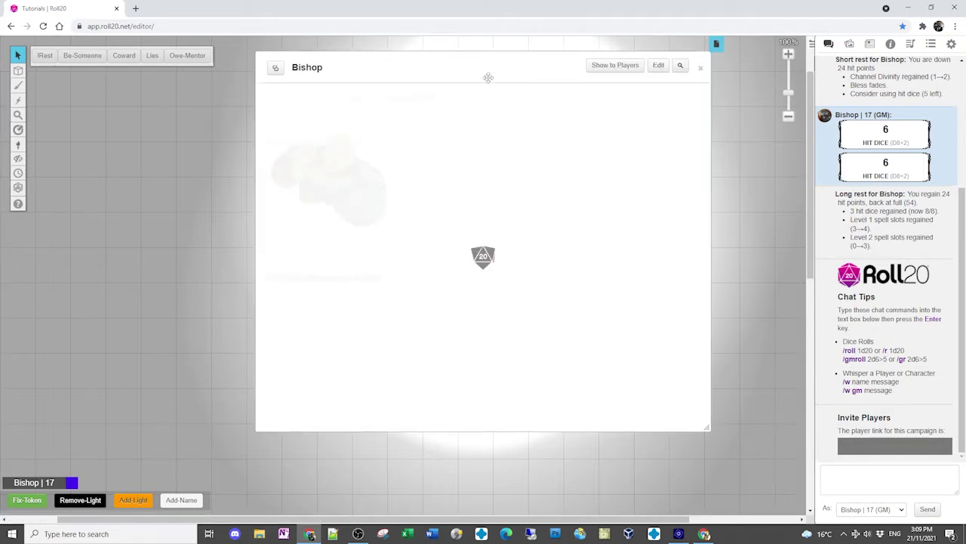
left_click(338, 97)
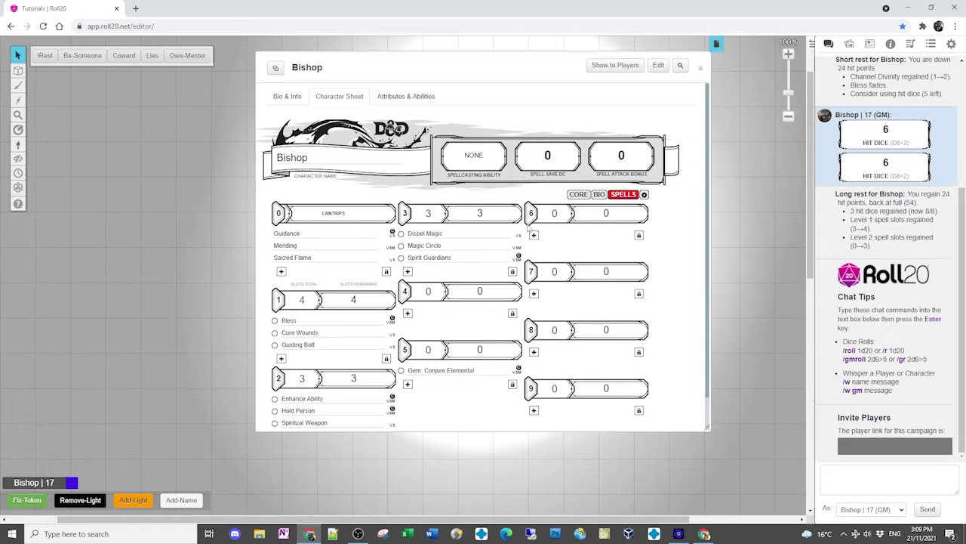
double_click(497, 216)
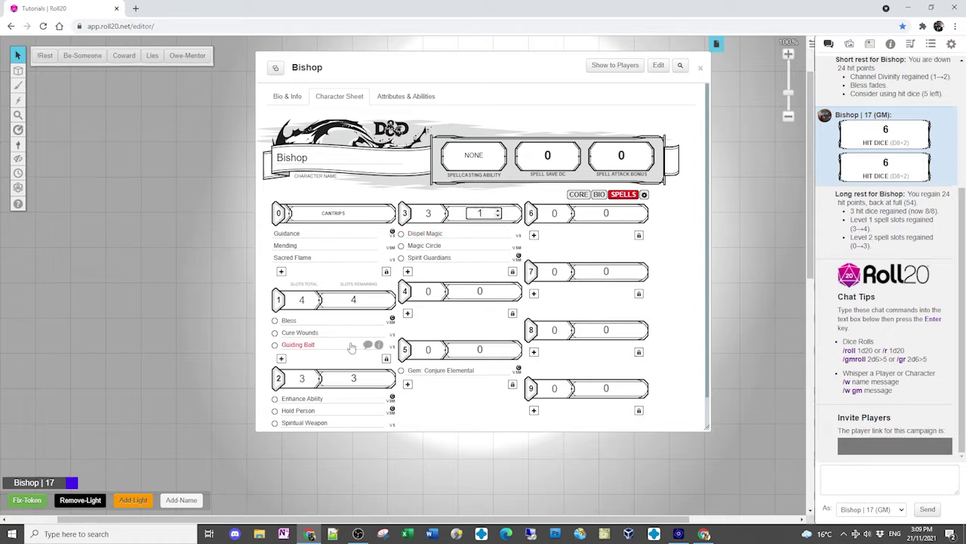
double_click(371, 302)
double_click(370, 302)
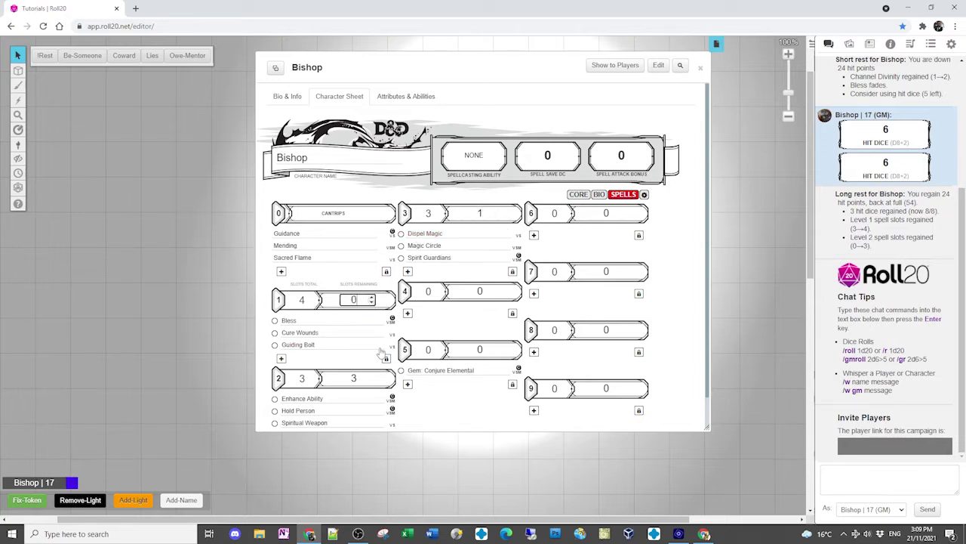
Step: Set Bishop's remaining level 2 spell slots to 0 and the current hit points on the core page to 12
double_click(372, 382)
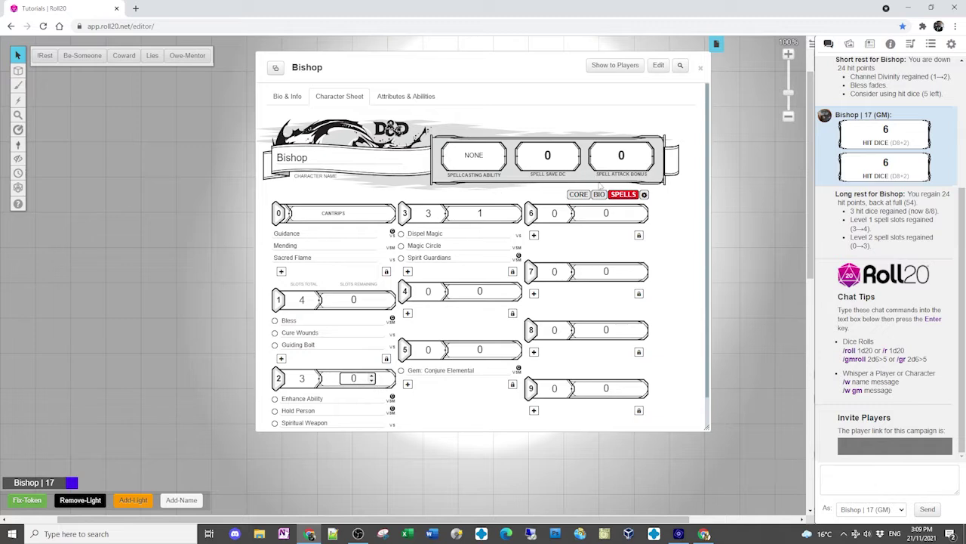
left_click(582, 196)
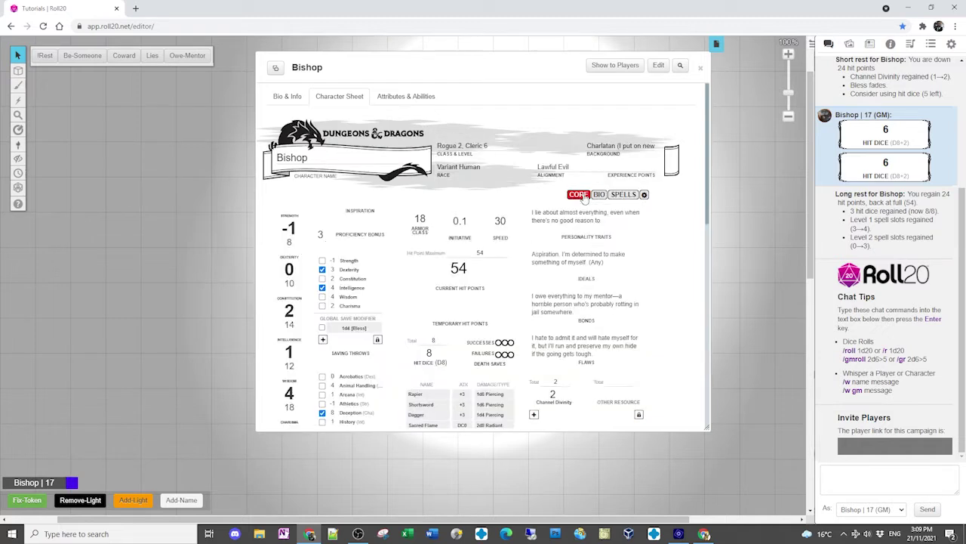
left_click(458, 268)
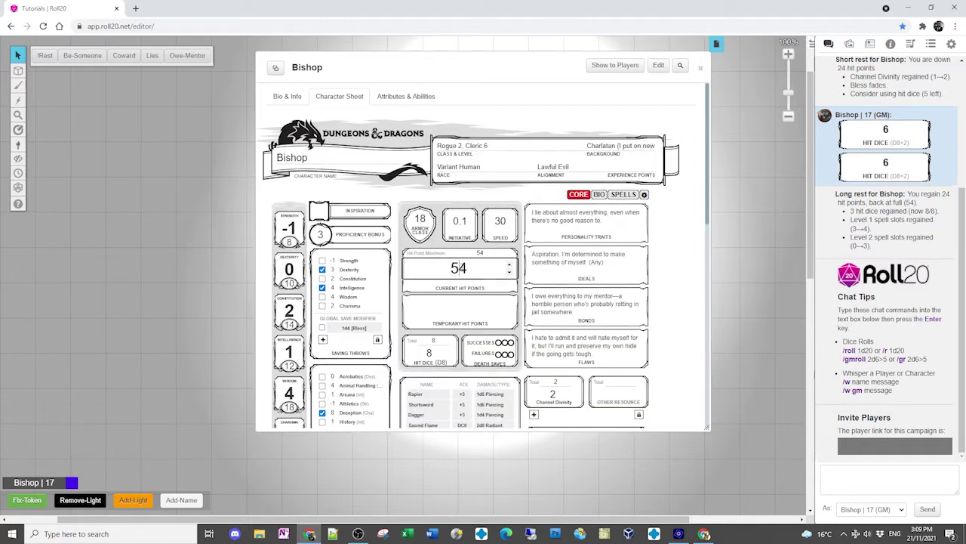
double_click(459, 268)
type("12")
left_click(679, 257)
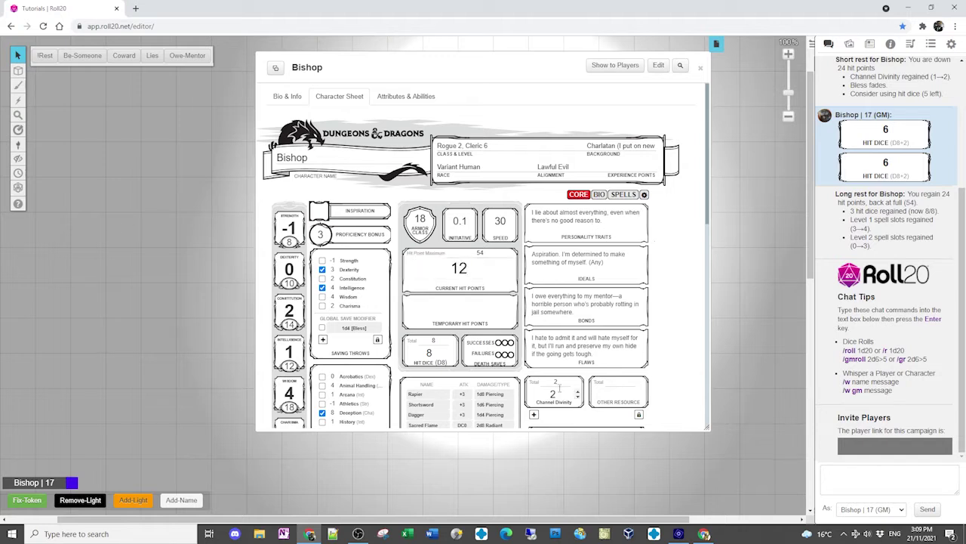
Step: Reduce Bishop's Channel Divinity uses to 0 and move the character sheet aside to uncover part of the map
left_click(579, 397)
left_click(578, 397)
left_click(686, 311)
scroll(656, 302, "down", 7)
scroll(637, 298, "up", 4)
scroll(636, 297, "up", 4)
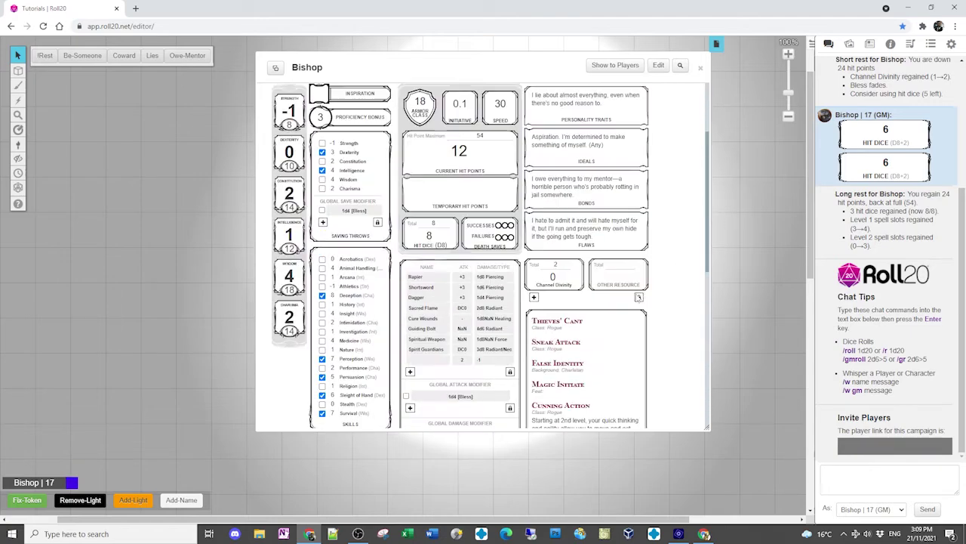
left_click_drag(542, 73, 460, 127)
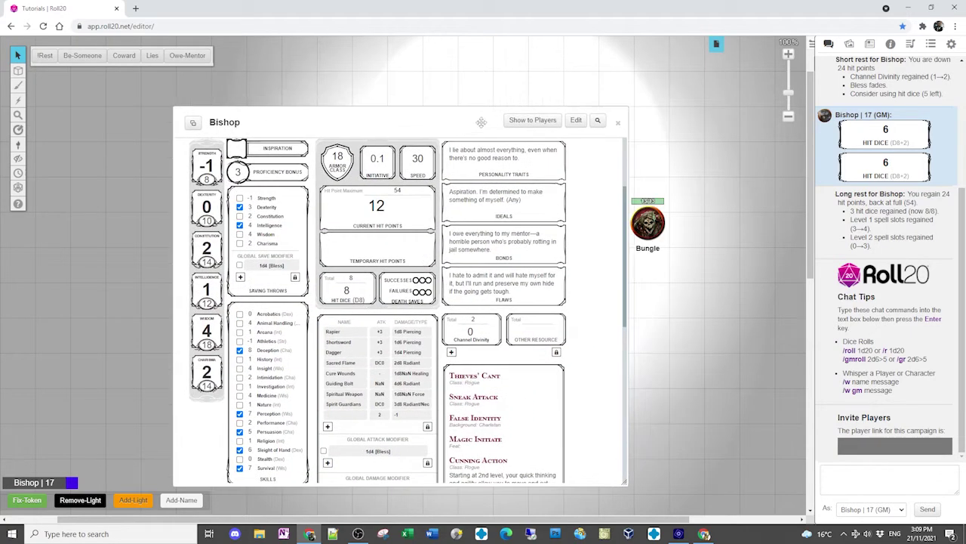
scroll(477, 324, "up", 2)
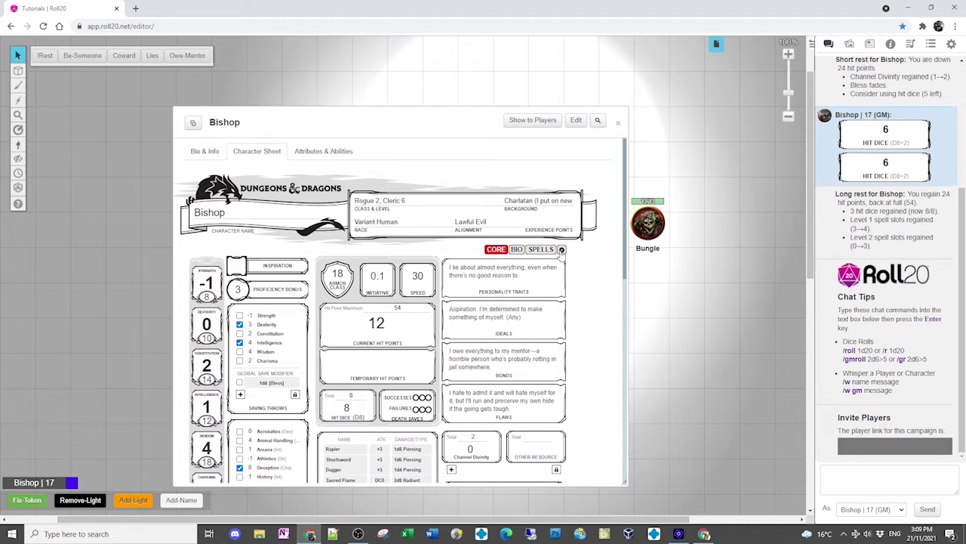
Step: Look at the settings page of Bishop's character sheet, return to the core page and close the sheet
left_click(561, 250)
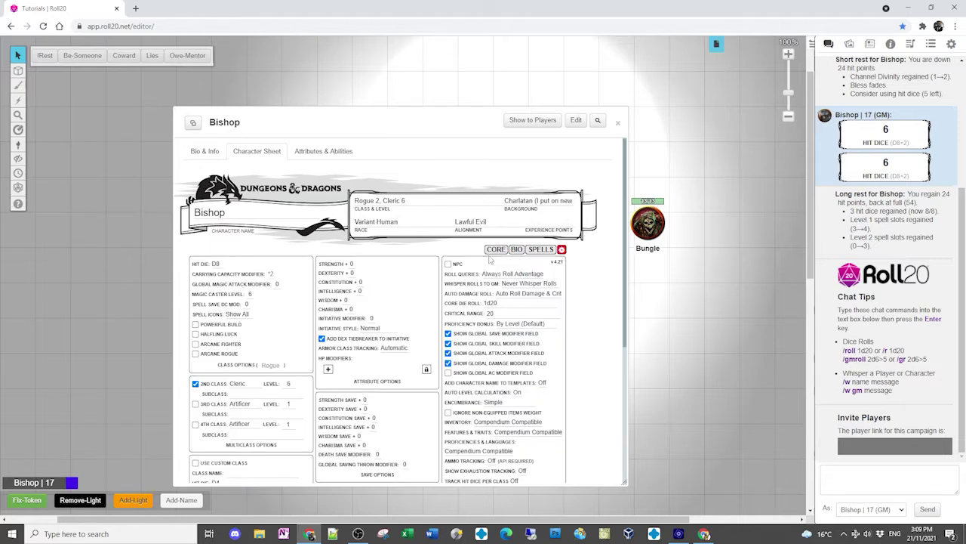
left_click(495, 249)
left_click(617, 122)
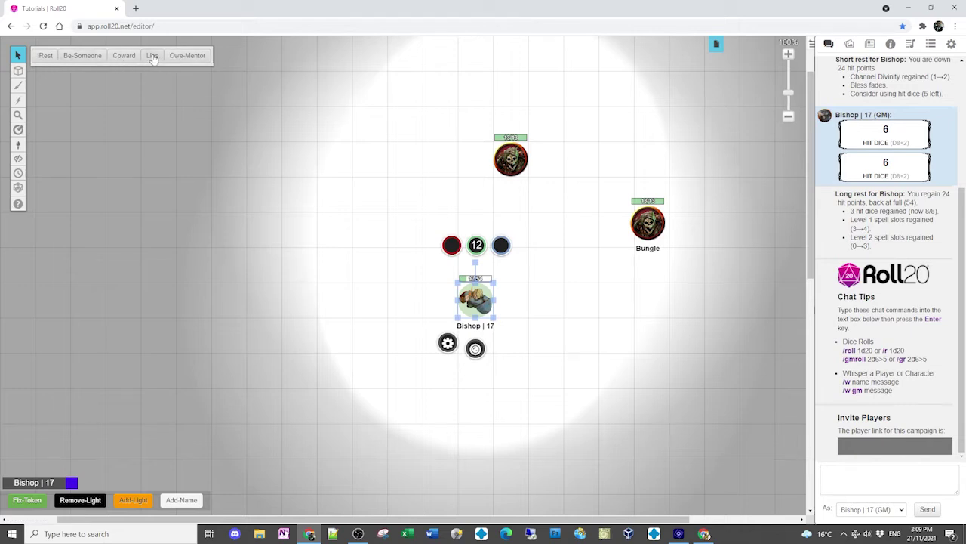
Step: Reopen Bishop's sheet and post his personality trait, flaw, bond and ideal to chat with the Lies, Coward, Owe-Mentor and Be-Someone token actions
double_click(474, 299)
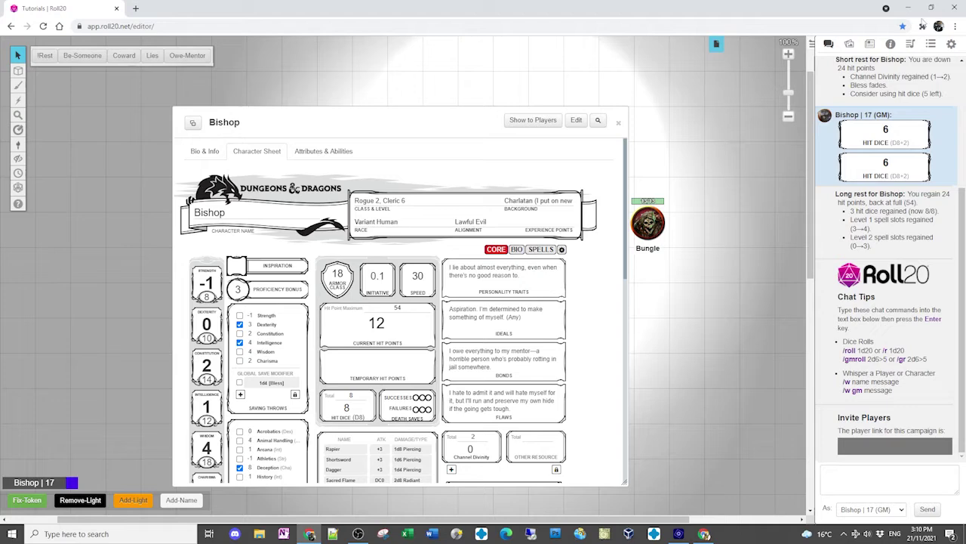
left_click(829, 46)
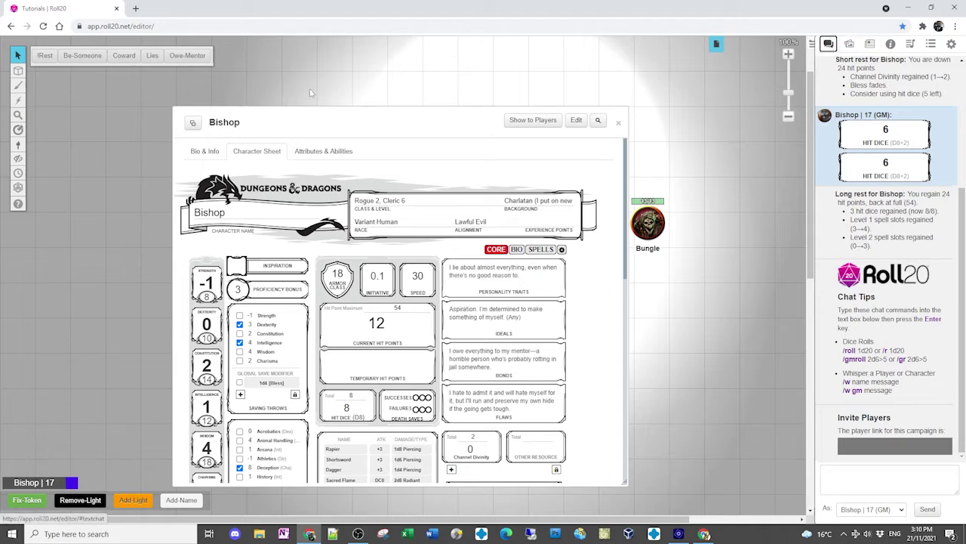
left_click(151, 57)
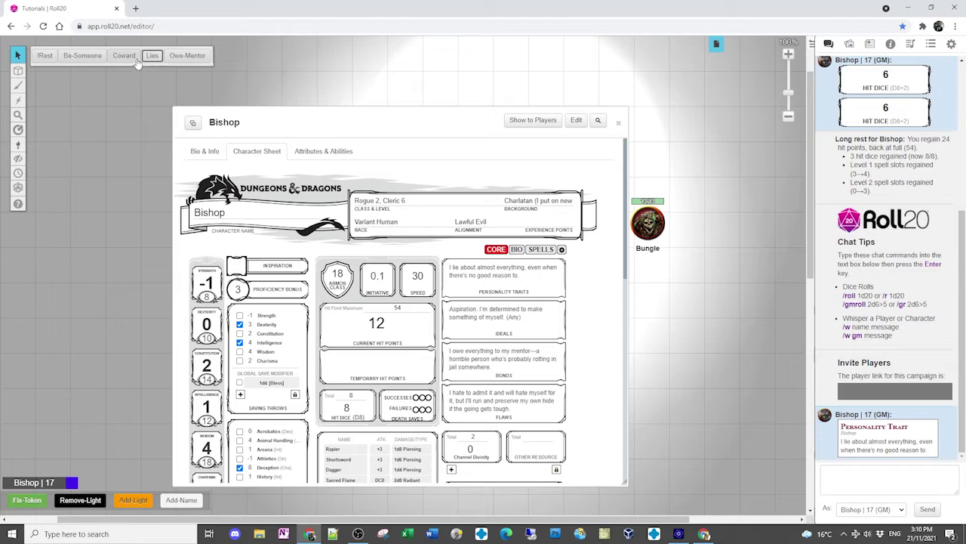
left_click(121, 57)
left_click(190, 59)
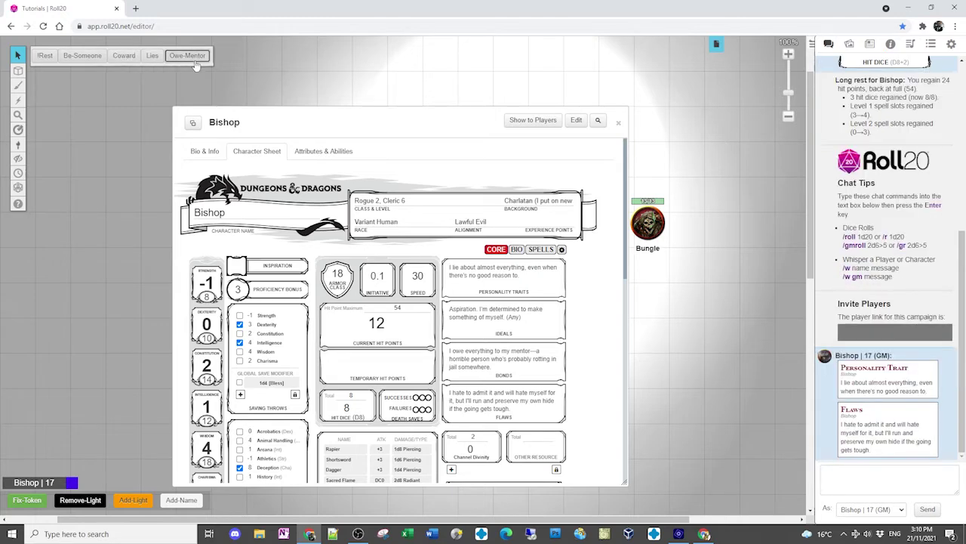
left_click(86, 61)
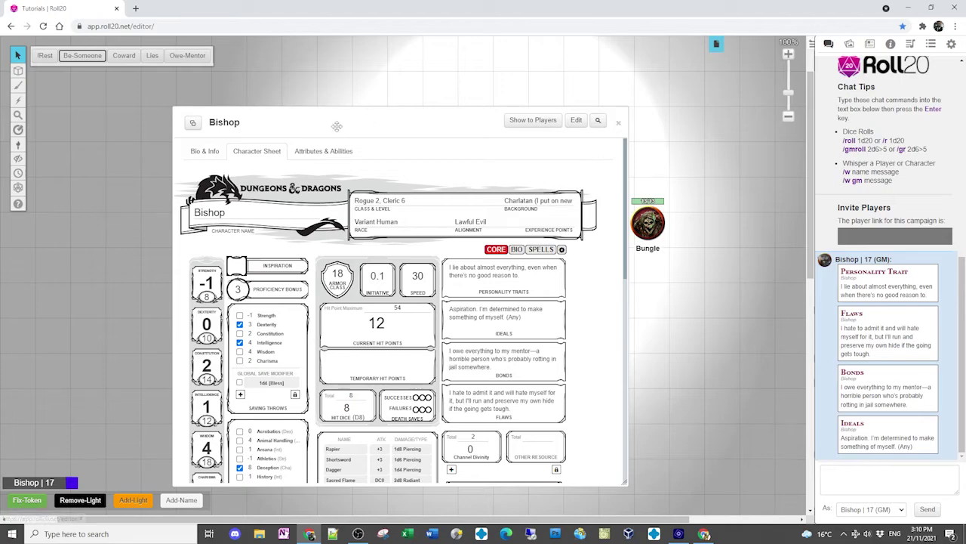
Step: Shift the character sheet slightly and run the !Rest token action for Bishop as a Short rest
left_click_drag(337, 126, 301, 123)
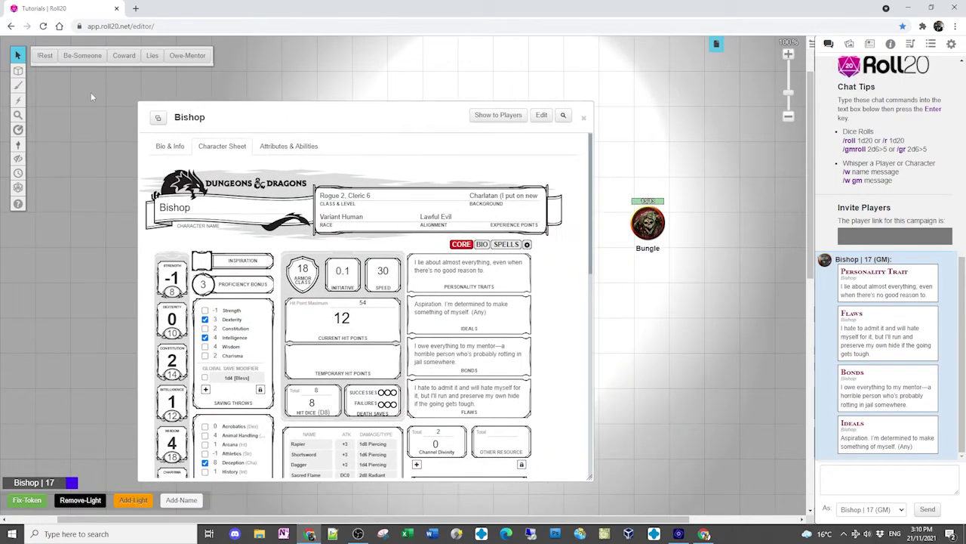
left_click(47, 59)
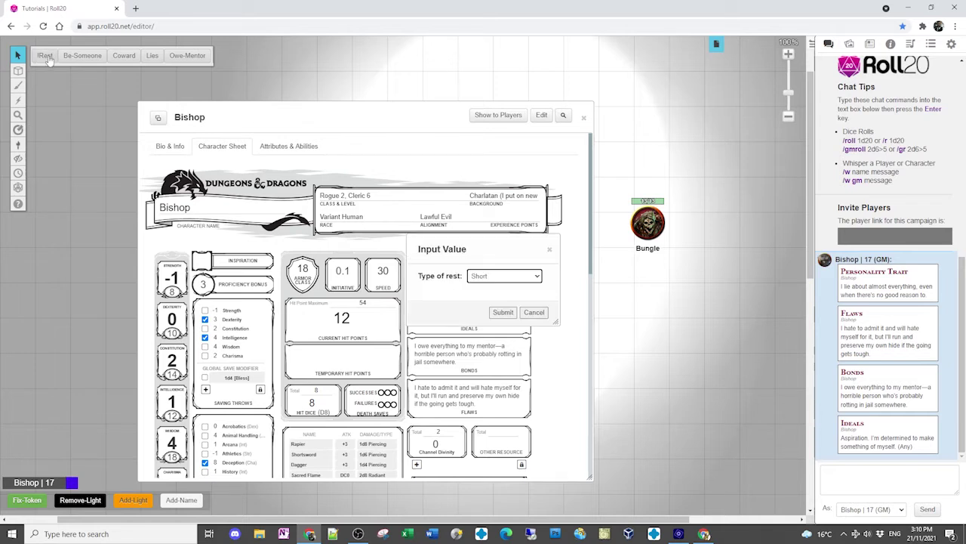
left_click(538, 278)
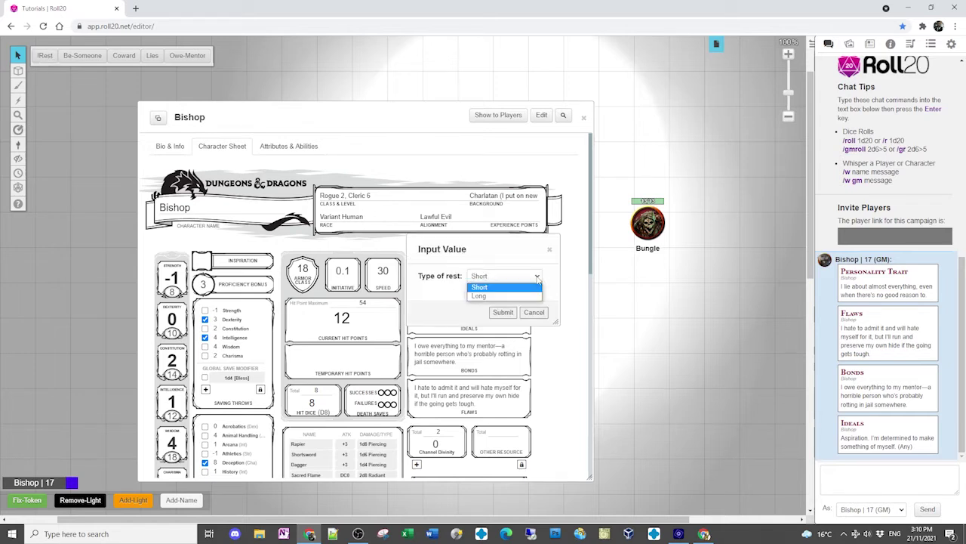
left_click(484, 289)
left_click(503, 313)
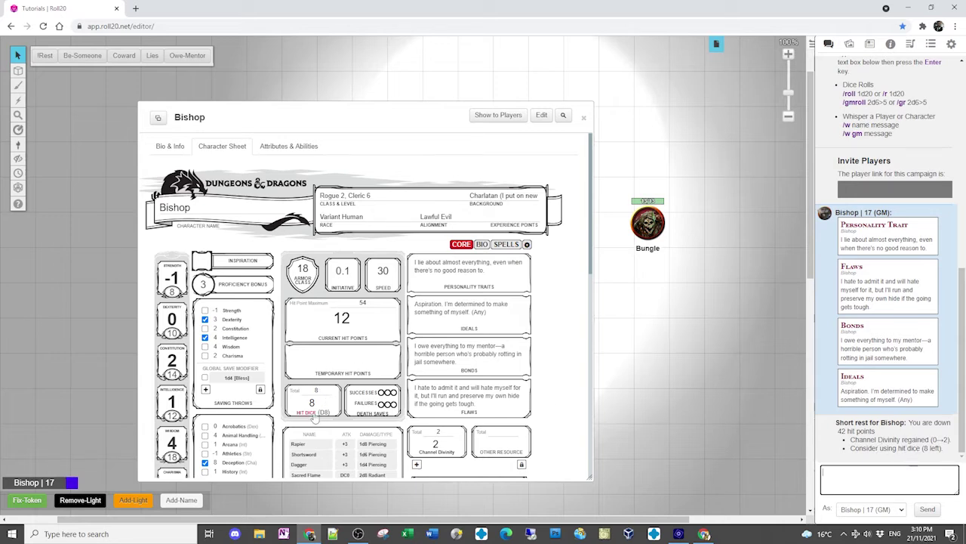
Step: Roll Bishop's hit dice three times from the character sheet and close the sheet
left_click(312, 414)
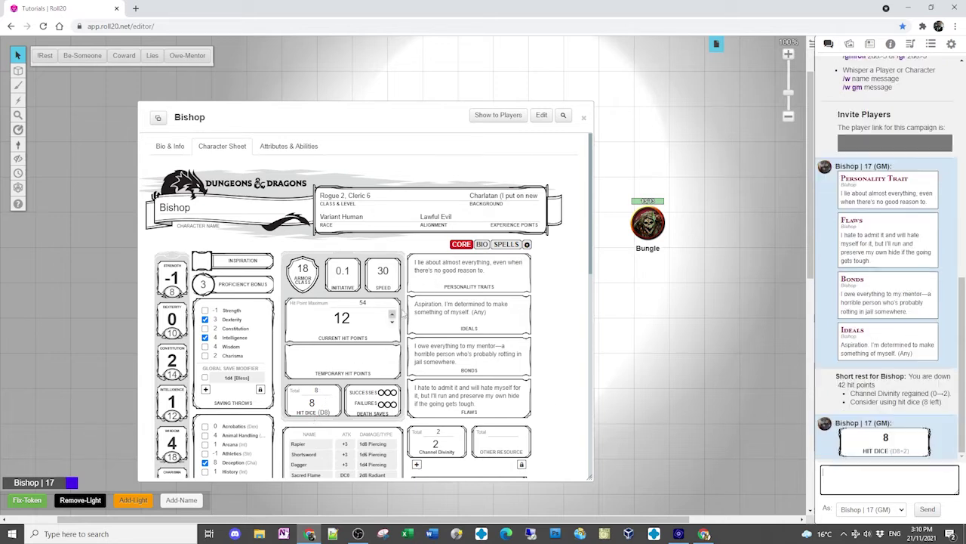
left_click(308, 419)
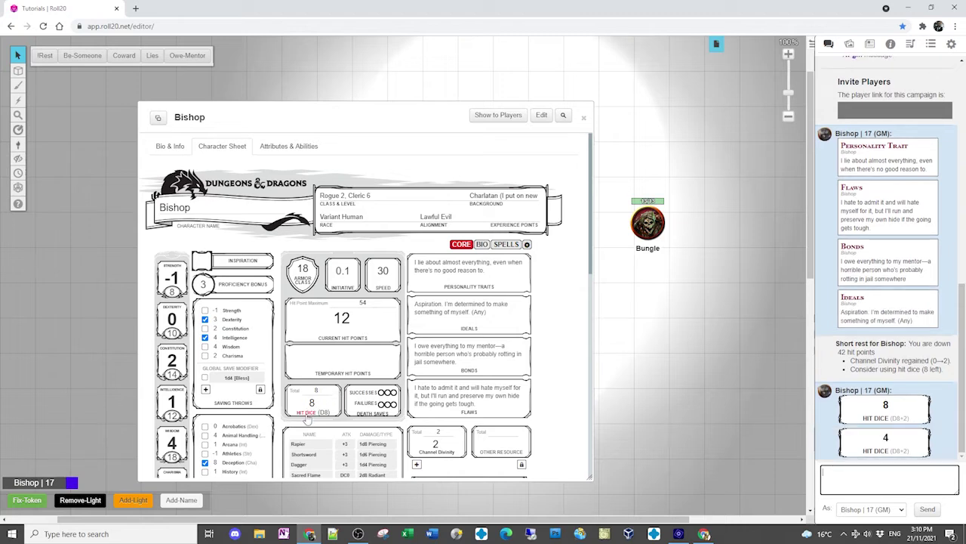
left_click(309, 419)
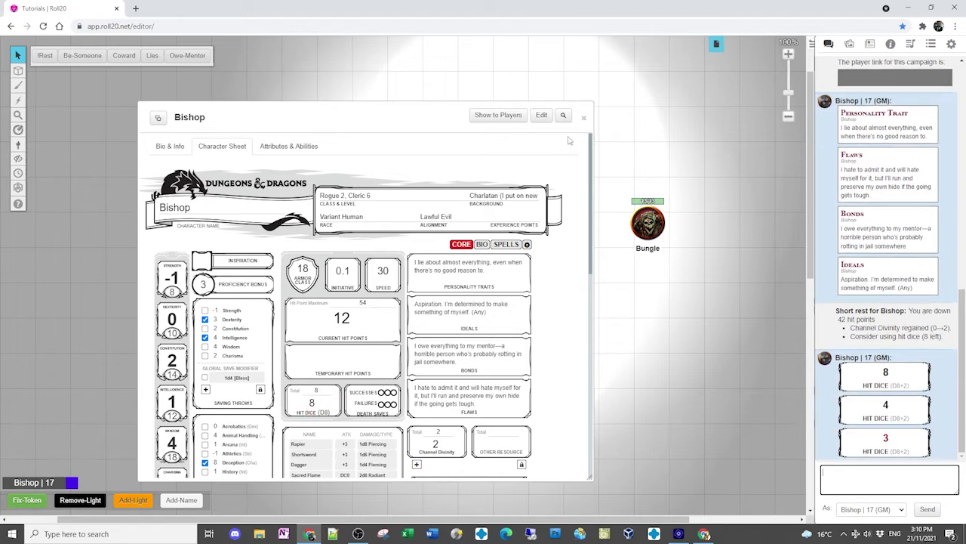
left_click(584, 120)
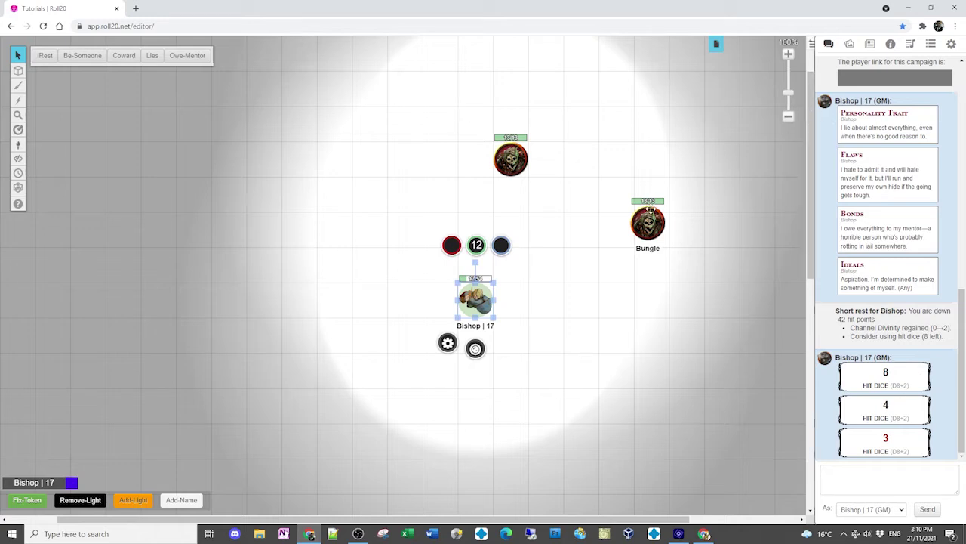
Step: Add 15 hit points to the Bishop token's green bar and reselect the token
left_click(478, 249)
type("+15")
key("Return")
left_click(550, 273)
left_click(475, 299)
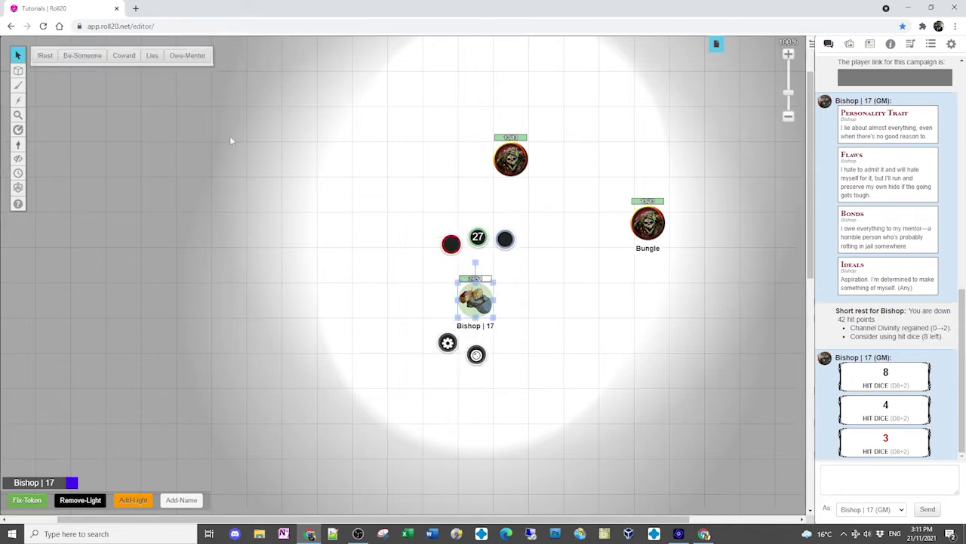
left_click(45, 56)
left_click(500, 281)
left_click(534, 313)
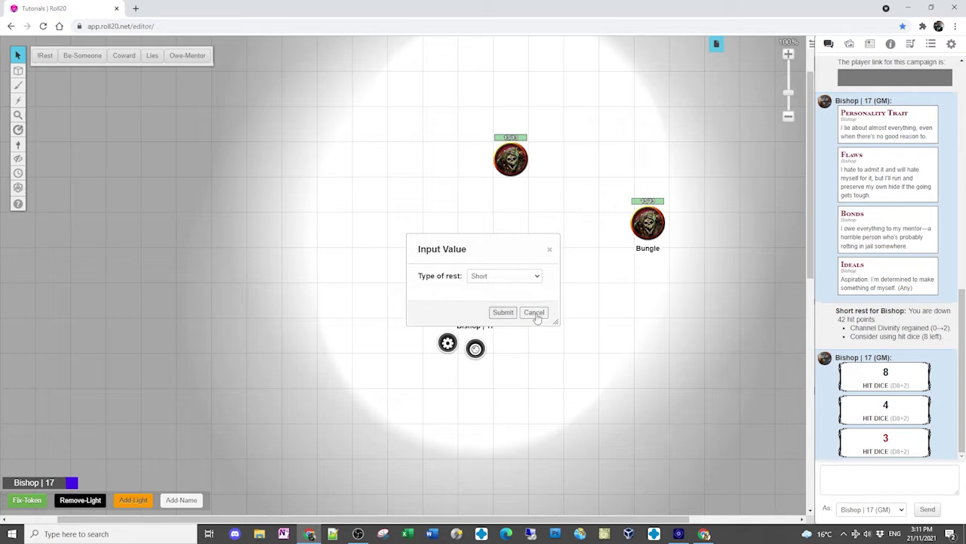
left_click(533, 312)
double_click(484, 300)
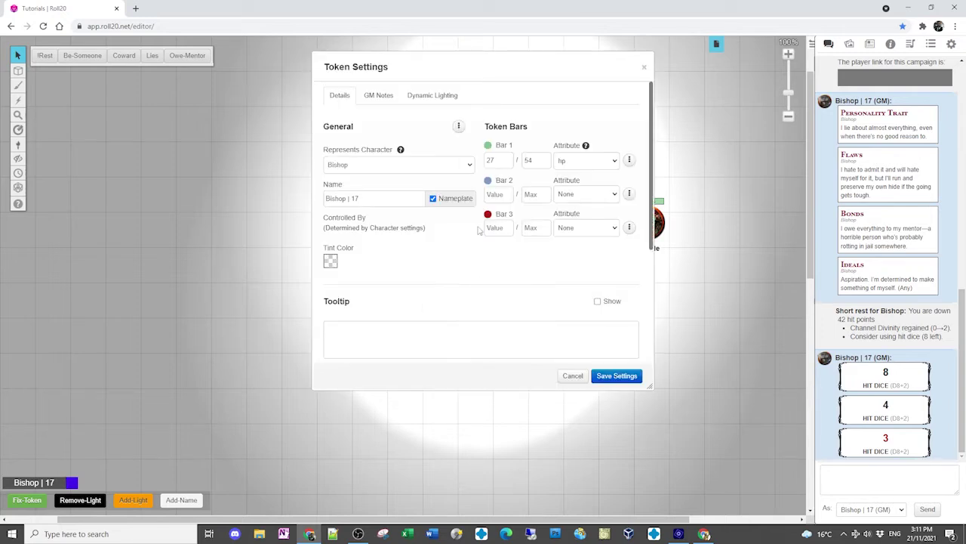
left_click(572, 376)
Step: Check Bishop's hit points, Channel Divinity and remaining spell slots on the character sheet after the short rest, and close it
double_click(475, 302)
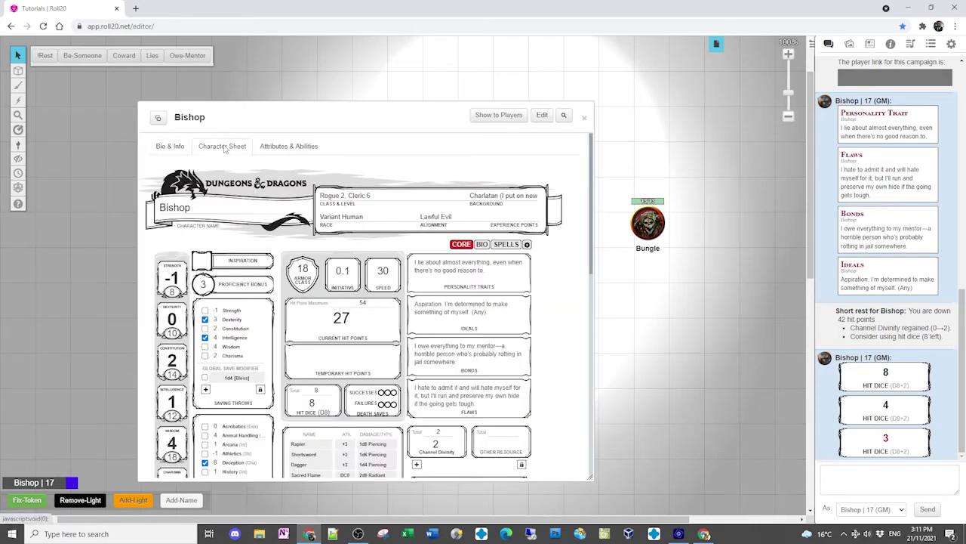
scroll(431, 261, "down", 3)
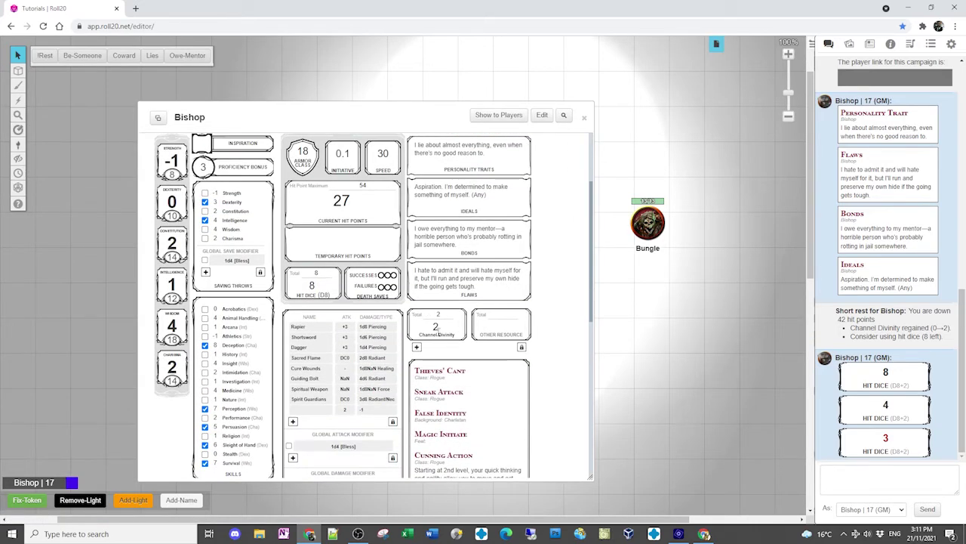
scroll(521, 270, "up", 3)
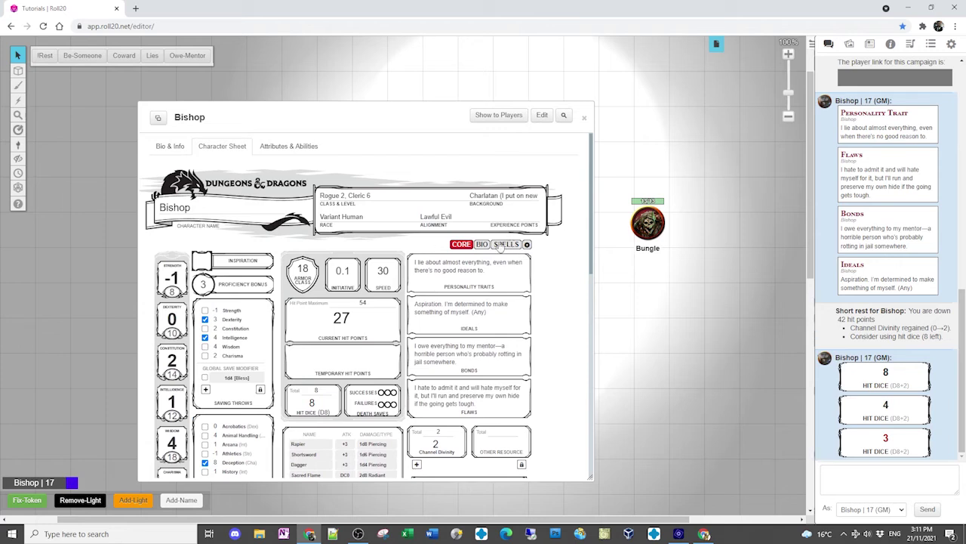
left_click(504, 244)
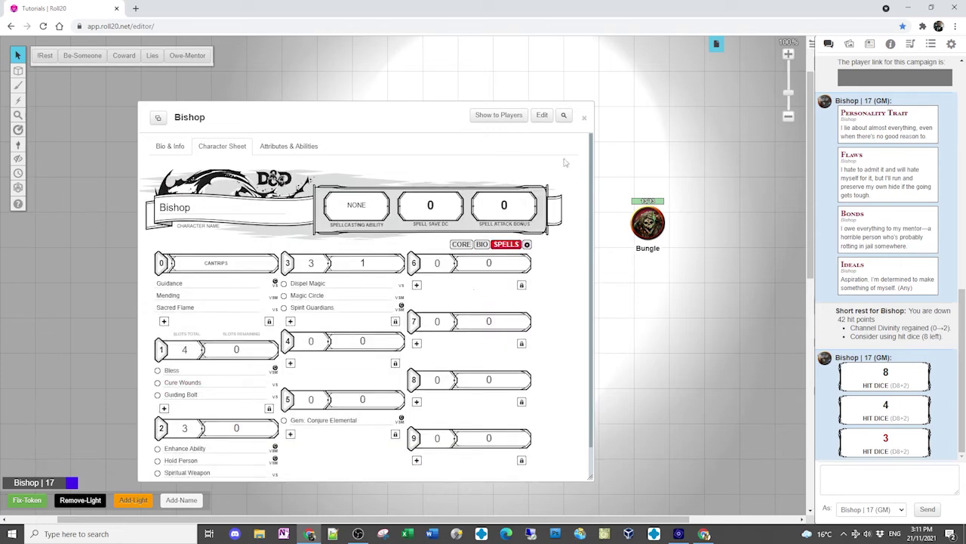
left_click(584, 118)
Step: Run the !Rest token action for Bishop as a Long rest
left_click(44, 55)
left_click(492, 276)
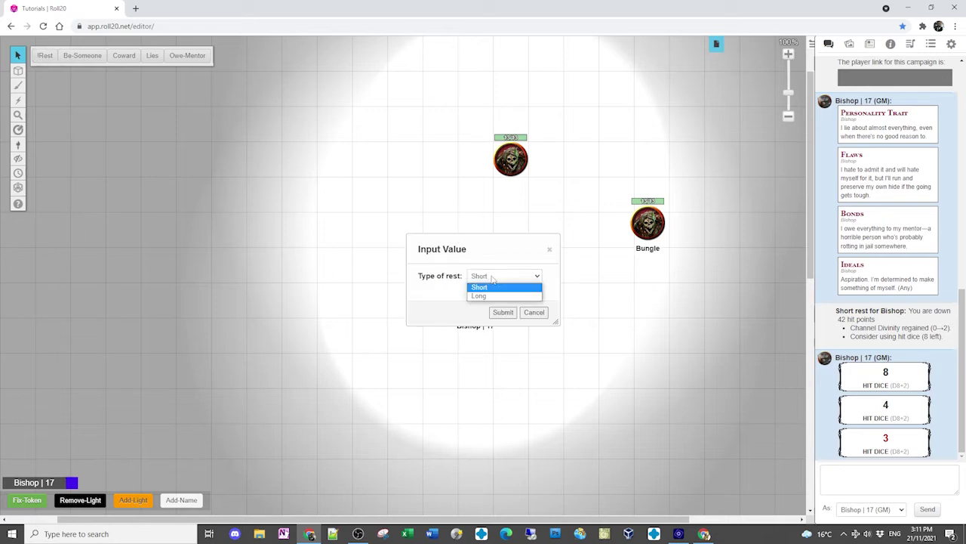
left_click(479, 295)
left_click(503, 312)
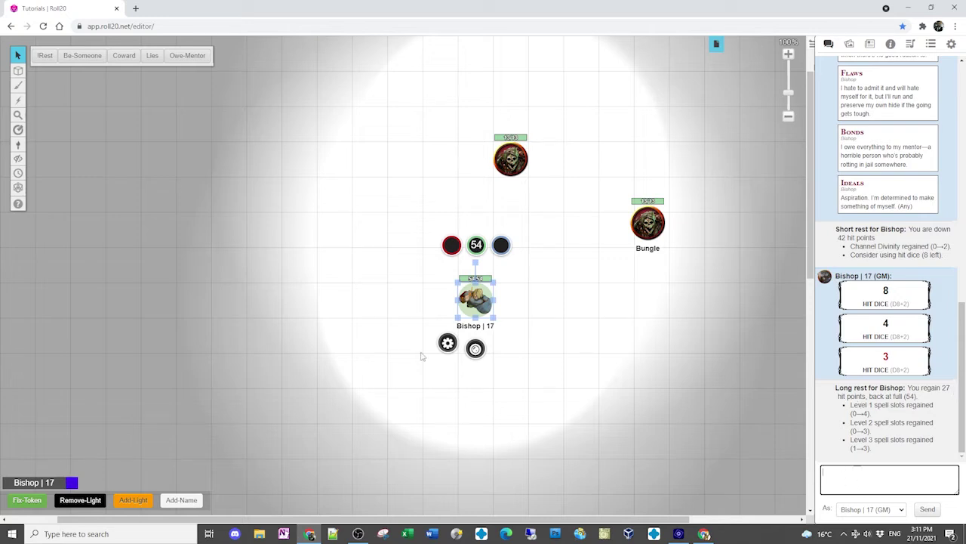
Step: Check Bishop's spell slots and hit points on the character sheet after the long rest
double_click(469, 305)
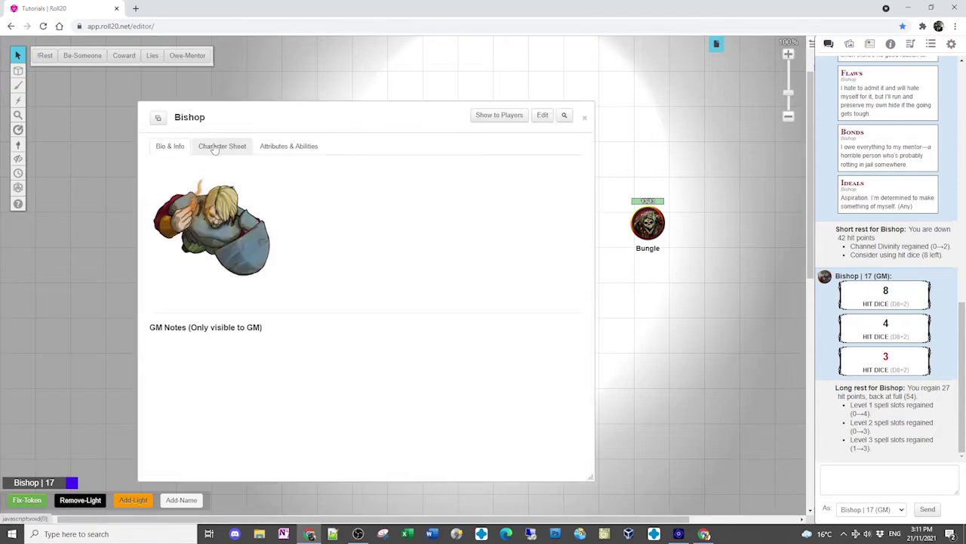
left_click(215, 147)
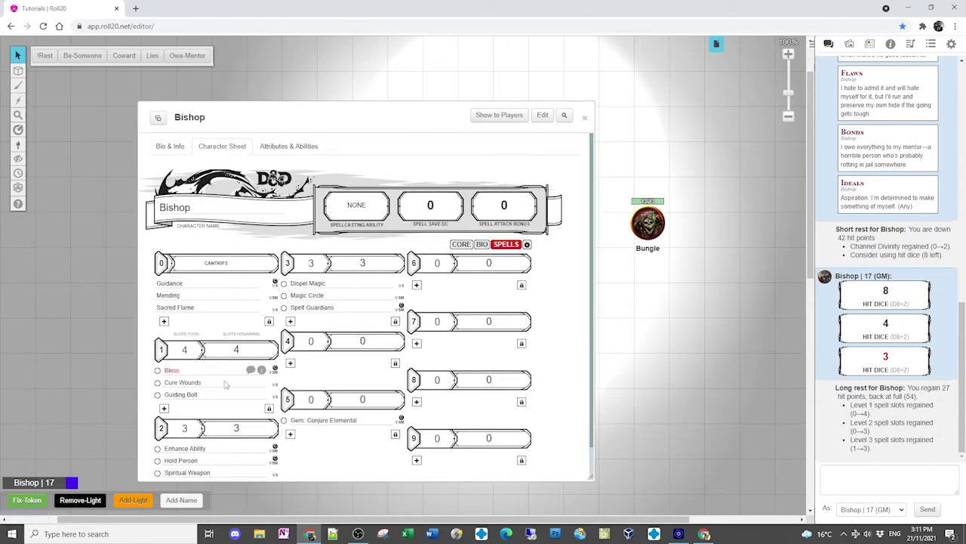
left_click(461, 244)
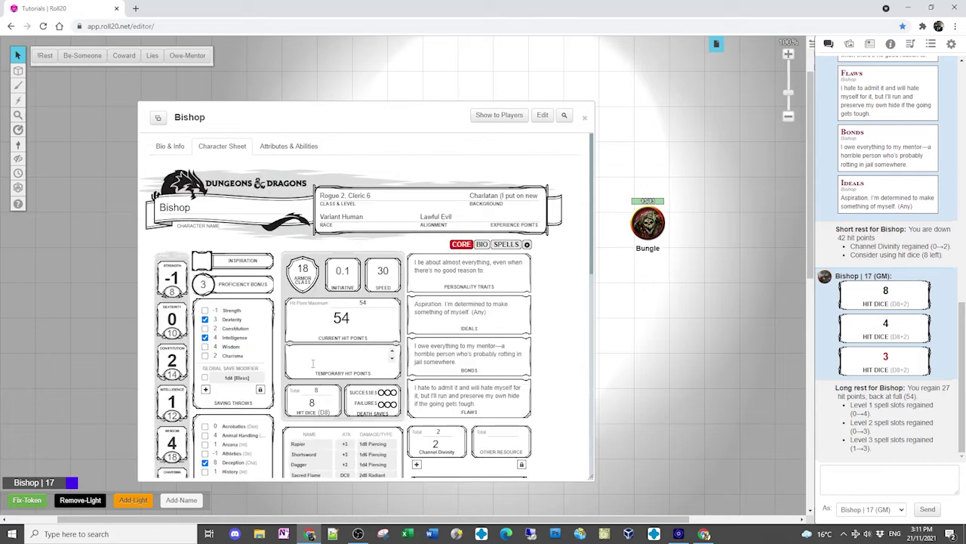
Step: Reduce Bishop's remaining hit dice to 4 on the core page of the character sheet
left_click(334, 407)
left_click(335, 406)
left_click(335, 406)
left_click(334, 406)
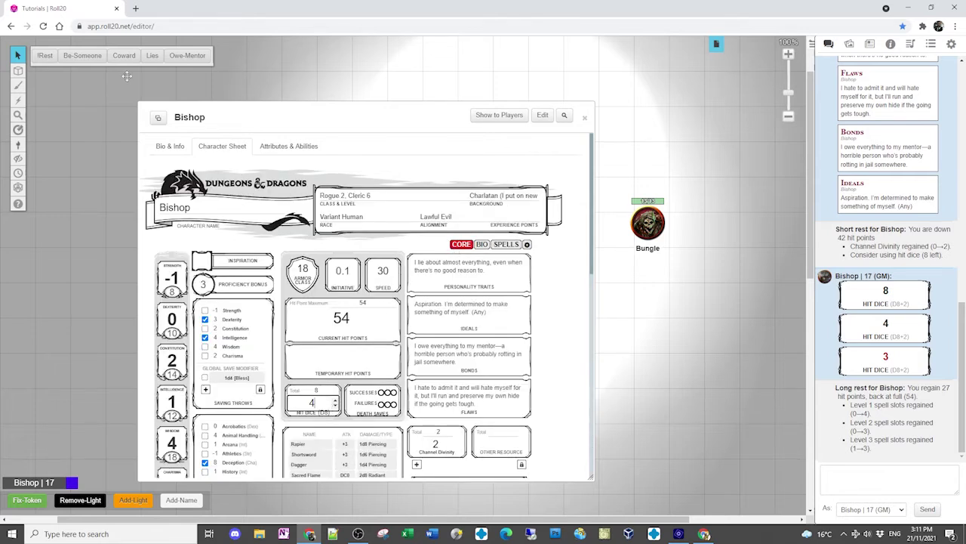
Step: Run the !Rest token action for Bishop as a Long rest to recover the spent hit dice
left_click(46, 56)
left_click(520, 276)
left_click(510, 286)
left_click(502, 312)
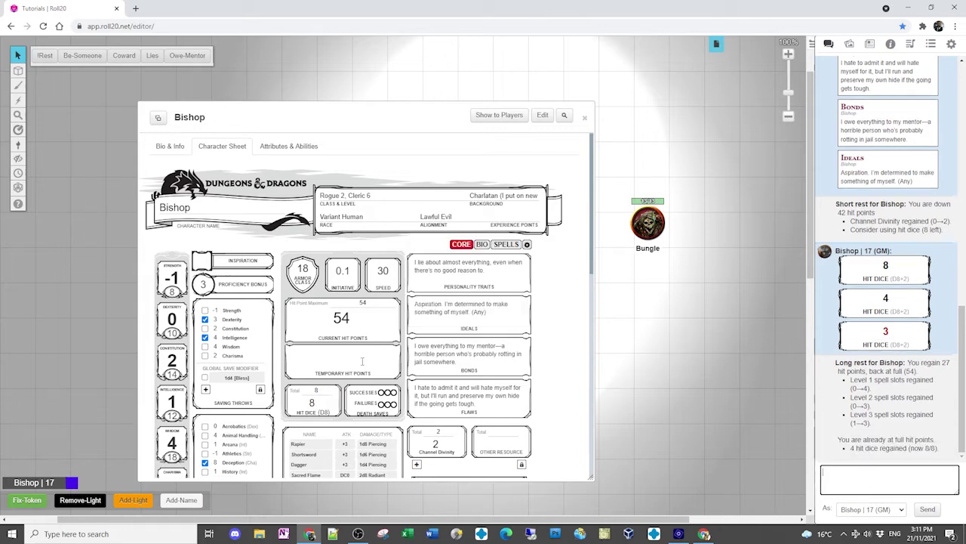
Step: Enable Bishop's 1d4 Bless global save and attack modifiers, and run the !Rest token action as a Short rest
scroll(470, 416, "down", 3)
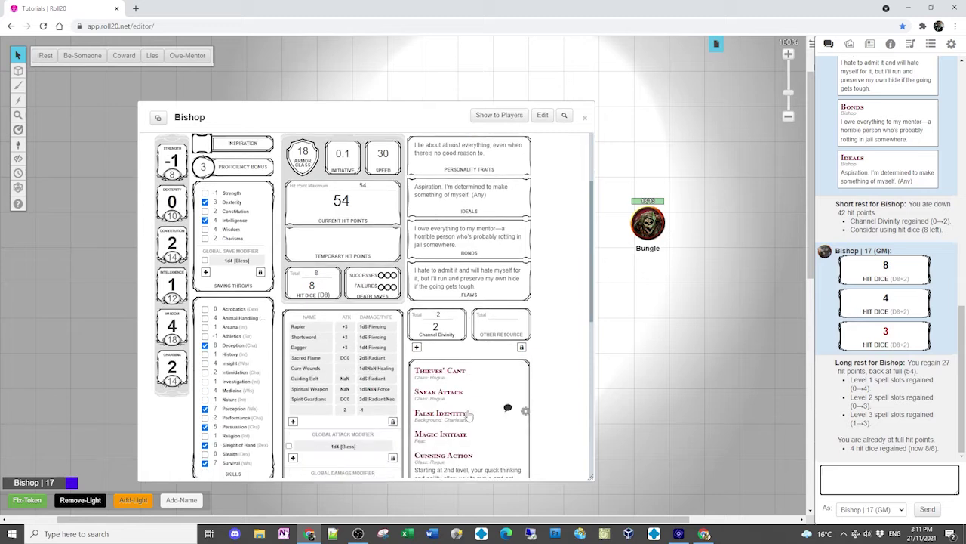
left_click(205, 259)
left_click(288, 446)
left_click(45, 55)
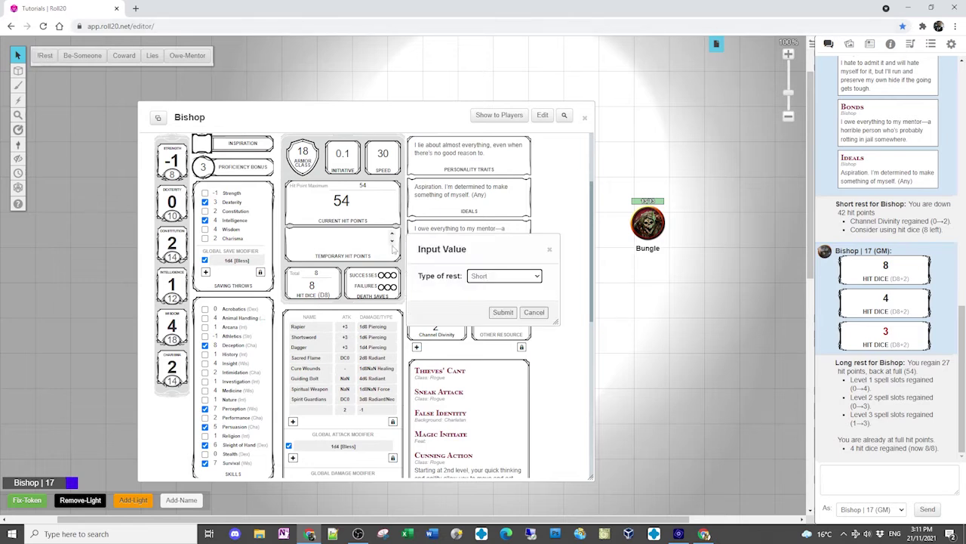
left_click(503, 312)
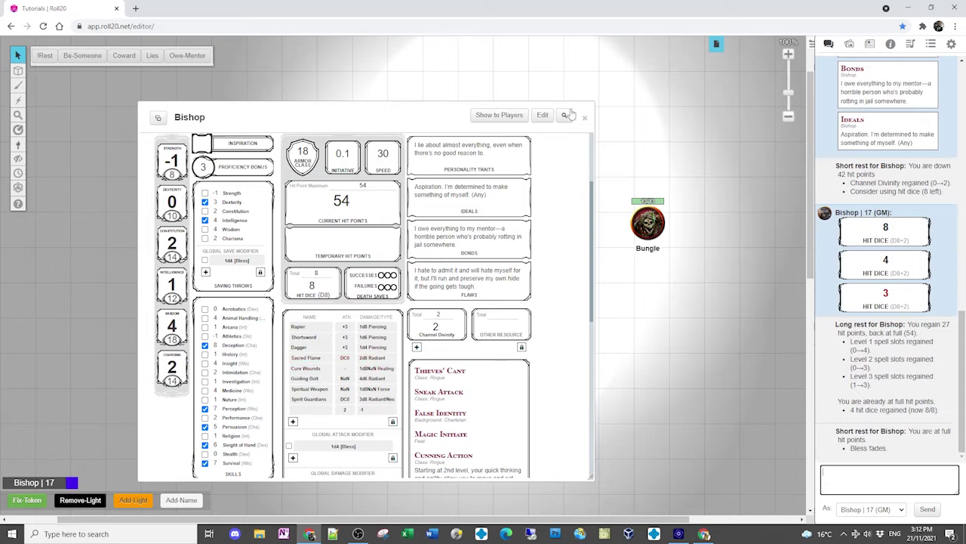
Step: Open Bishop's !Rest ability and examine the query command with its Short and Long options
scroll(544, 174, "up", 3)
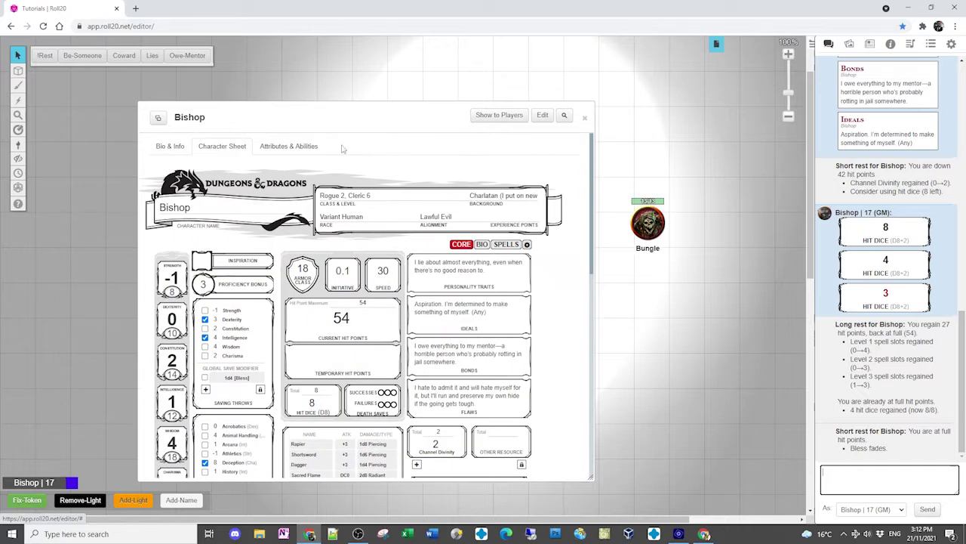
left_click(288, 150)
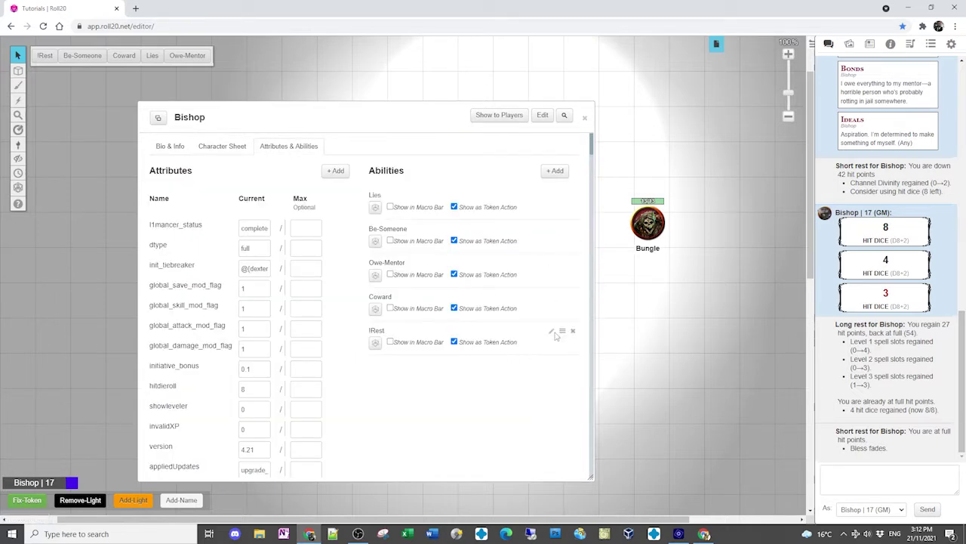
left_click(551, 333)
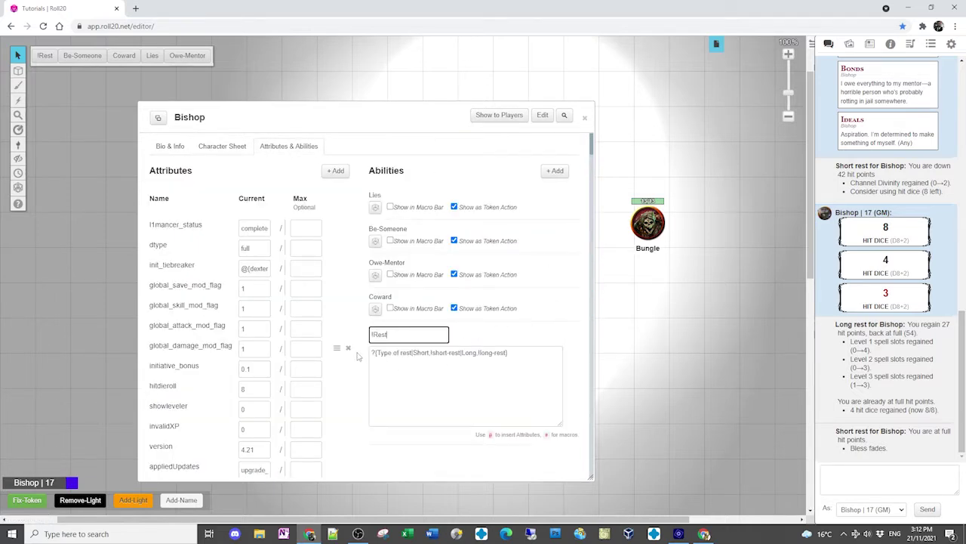
double_click(414, 352)
left_click(435, 353)
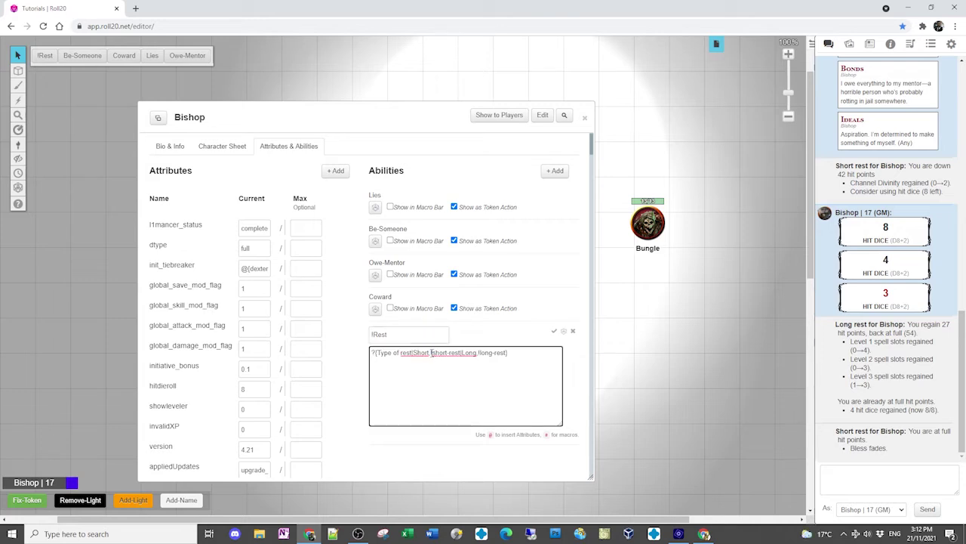
Step: Copy the !short-rest command onto its own line below the !Rest query, delete that copy, and finish editing the ability
left_click_drag(434, 353, 460, 353)
key("ctrl+c")
left_click(529, 354)
key("Return")
key("ctrl+v")
left_click_drag(405, 373, 364, 371)
key("BackSpace")
left_click(554, 331)
Step: Run the !Rest ability to view its Short and Long choices, cancel the query, and close Bishop's sheet
left_click(376, 343)
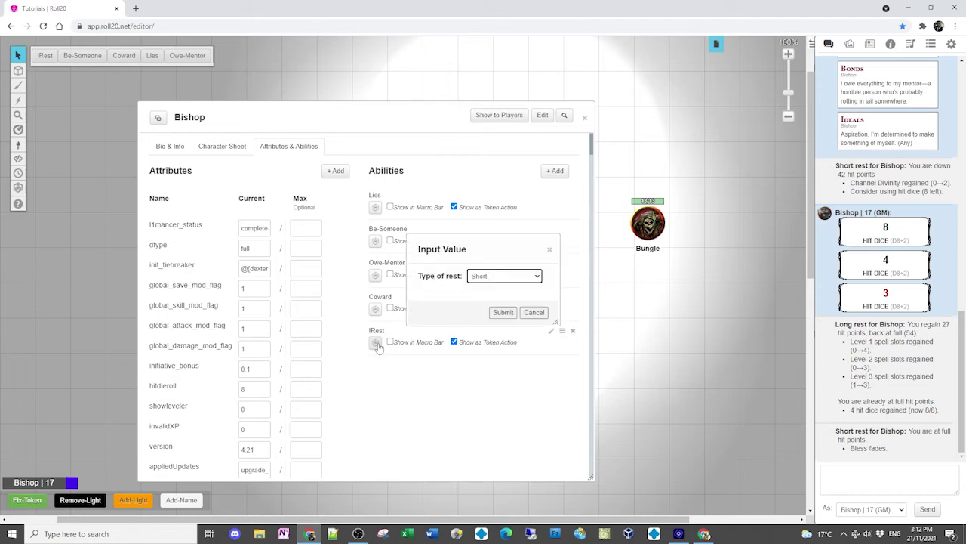
left_click(538, 277)
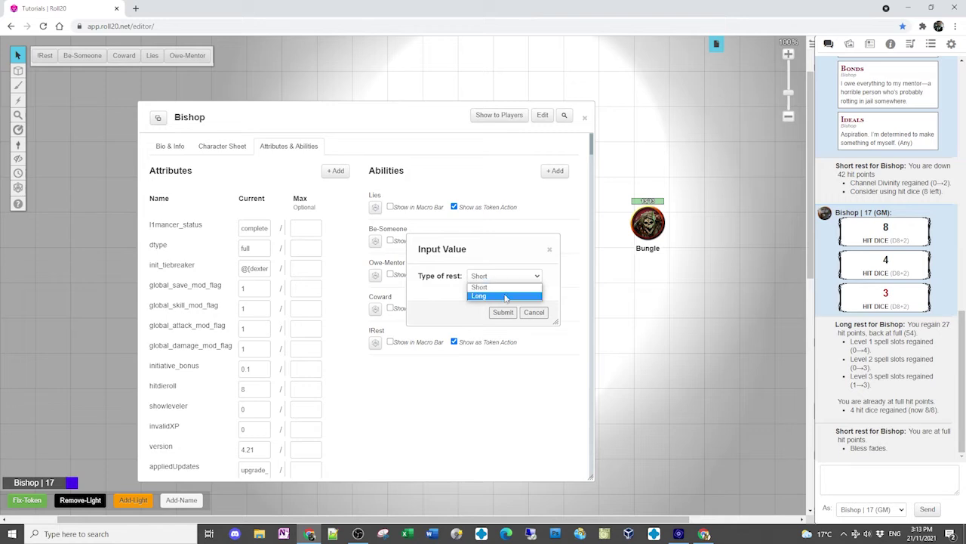
left_click(547, 282)
left_click(536, 311)
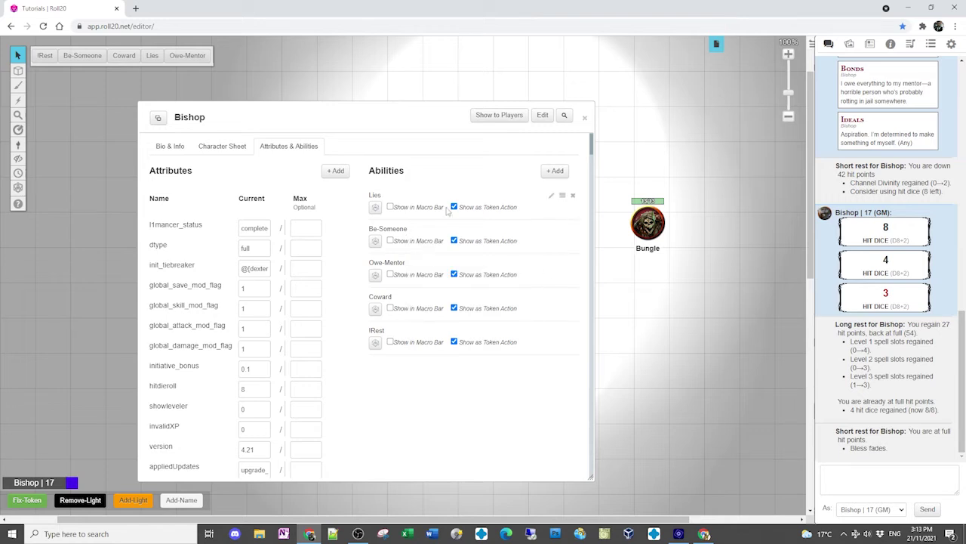
left_click(585, 119)
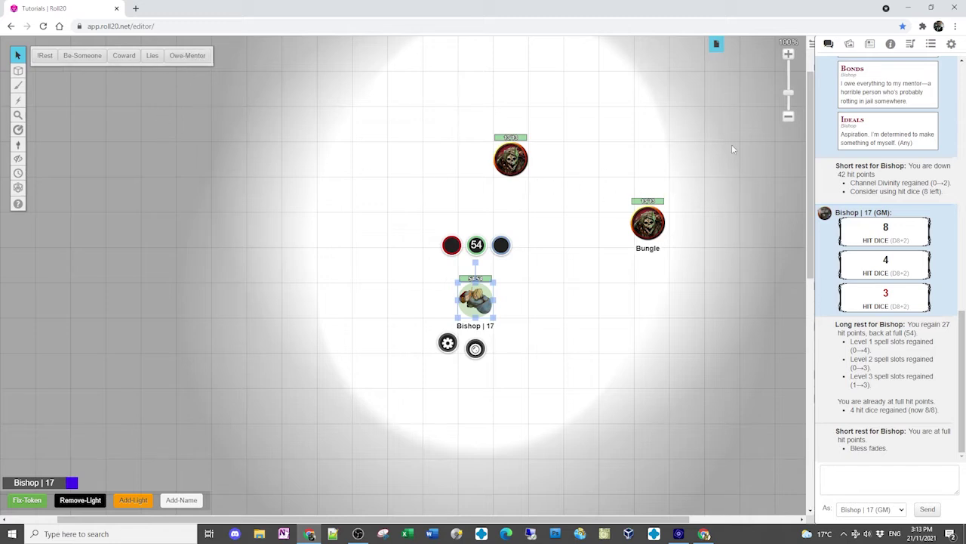
Step: Apply the Remove-Light macro to the unnamed skeleton token above Bishop and deselect it
scroll(914, 75, "up", 10)
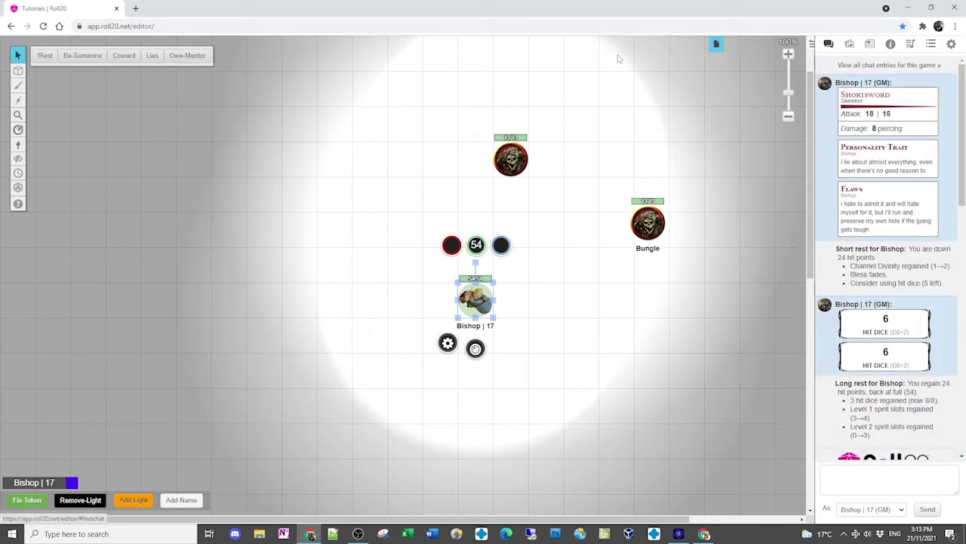
left_click(507, 167)
left_click(80, 499)
left_click(577, 324)
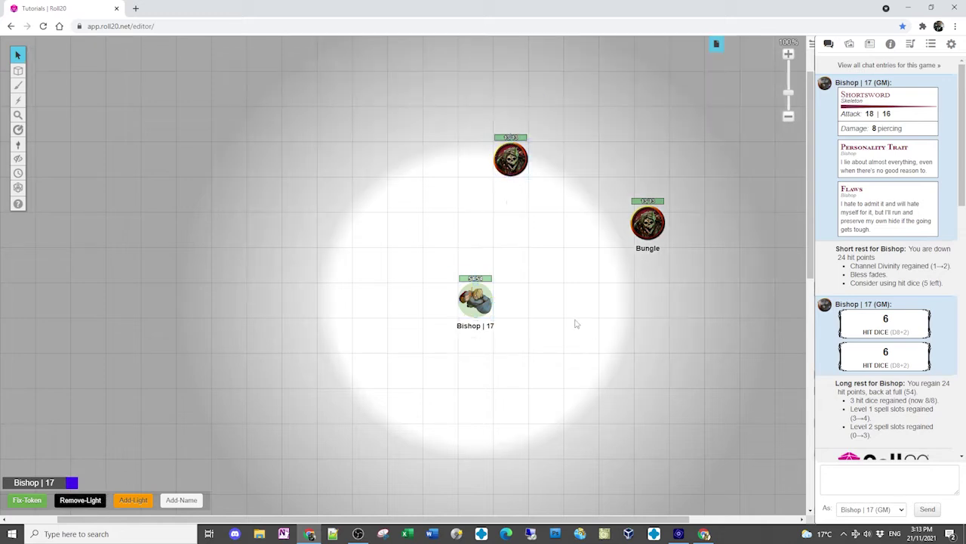
Step: Rejoin the game as a player and move Bishop's token one square to the right
left_click(952, 43)
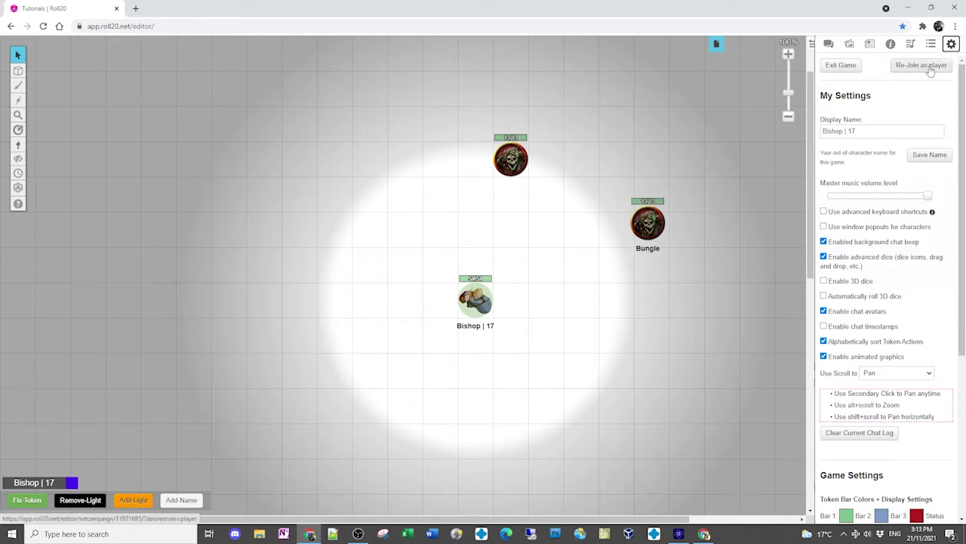
left_click(931, 70)
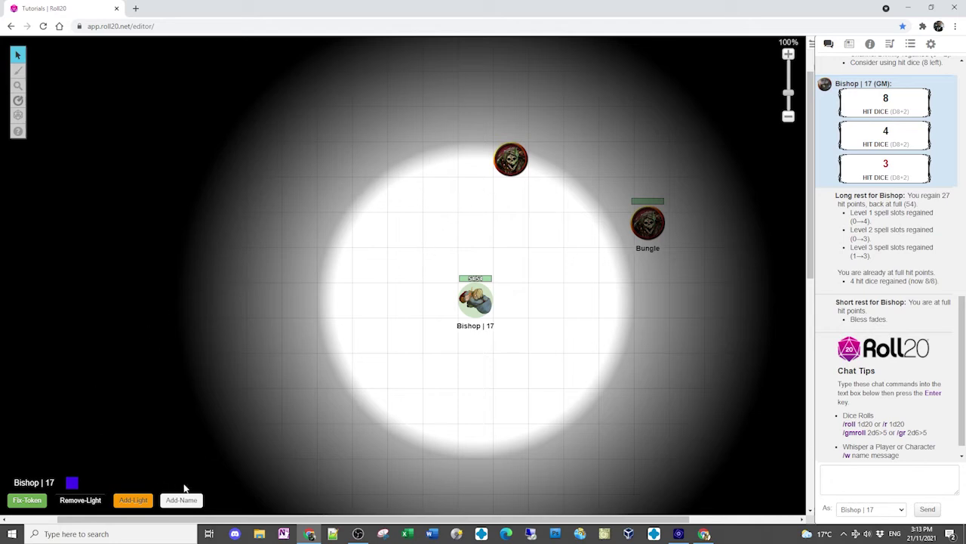
left_click_drag(474, 299, 511, 300)
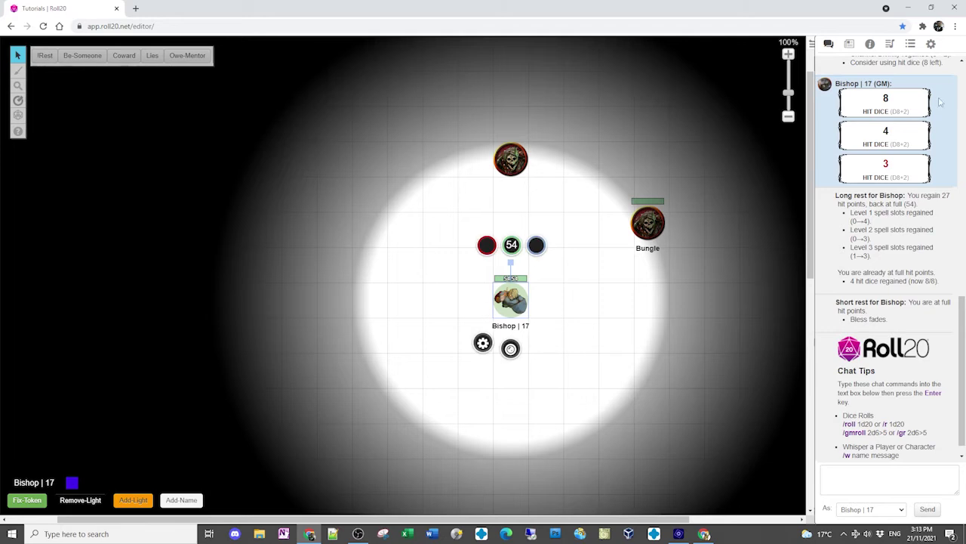
Step: Rejoin the game as GM and open the Help: TokenMod handout in an enlarged window
left_click(931, 44)
left_click(926, 67)
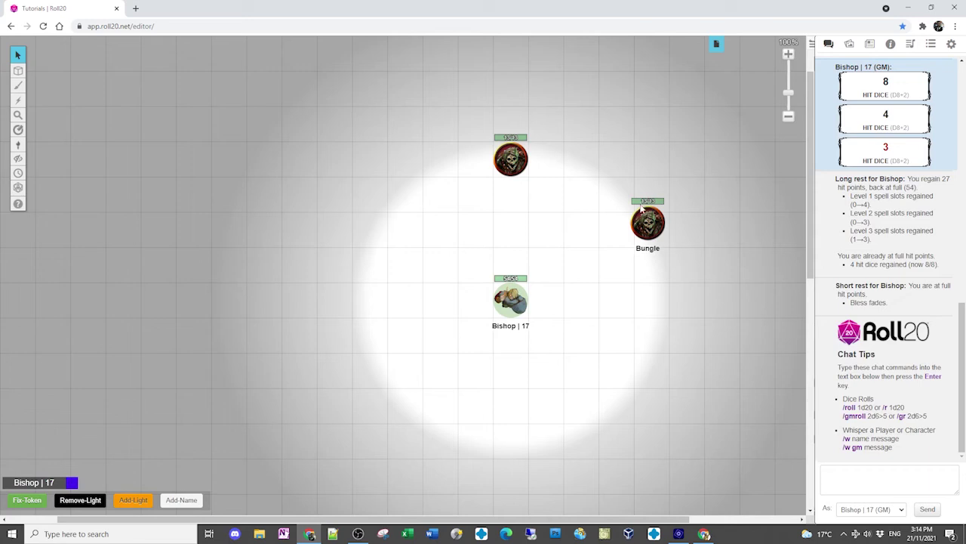
left_click(871, 45)
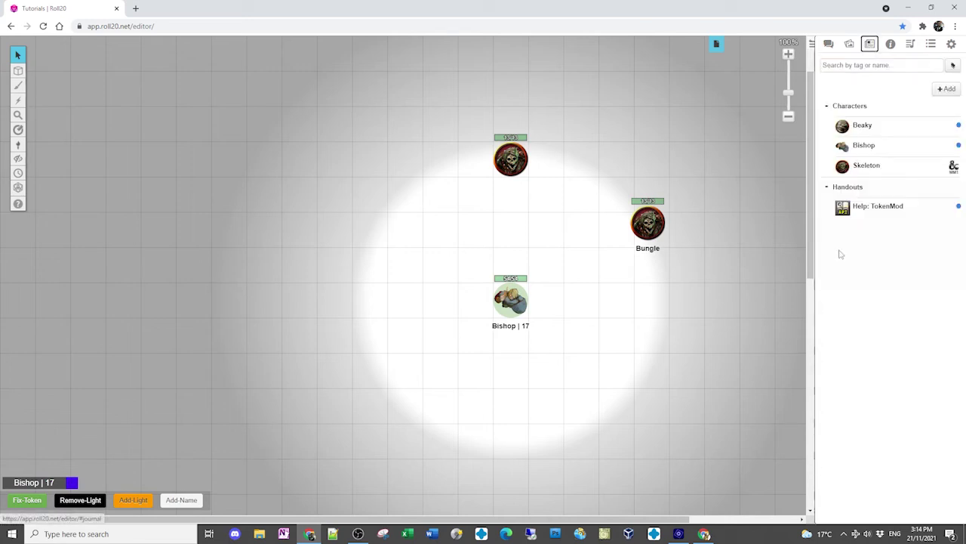
left_click(884, 213)
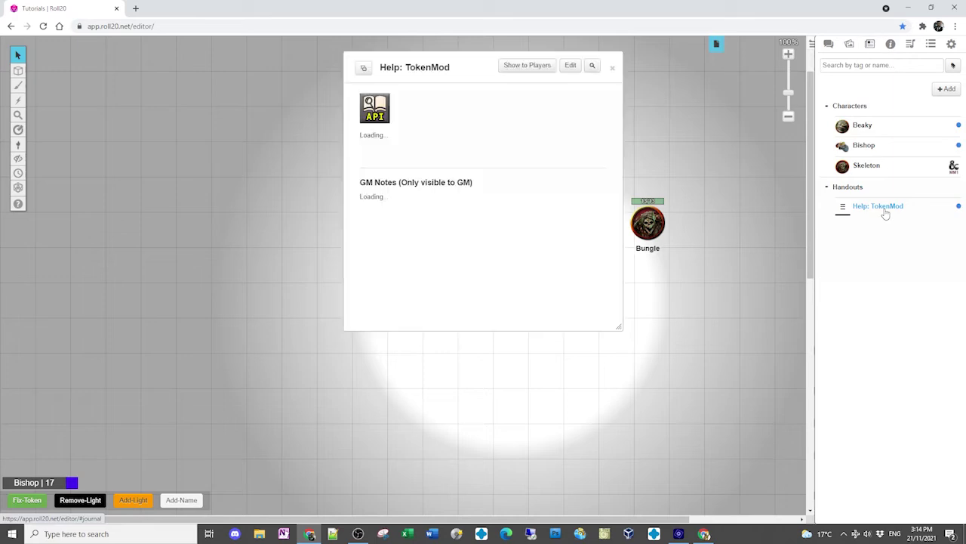
left_click_drag(620, 327, 752, 491)
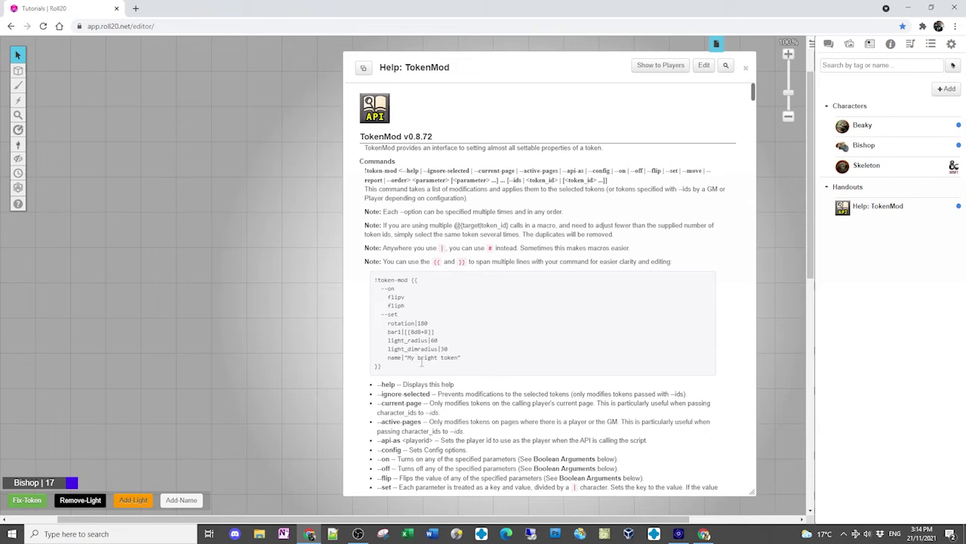
Step: Read through the TokenMod help for its boolean properties, number settings, bar options, status markers and image options, and close it
scroll(461, 417, "down", 10)
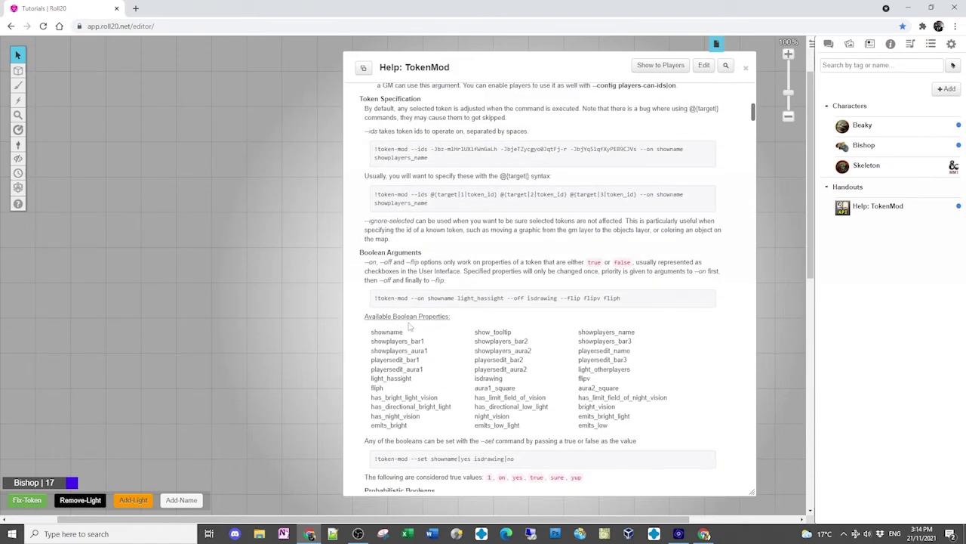
scroll(406, 330, "down", 3)
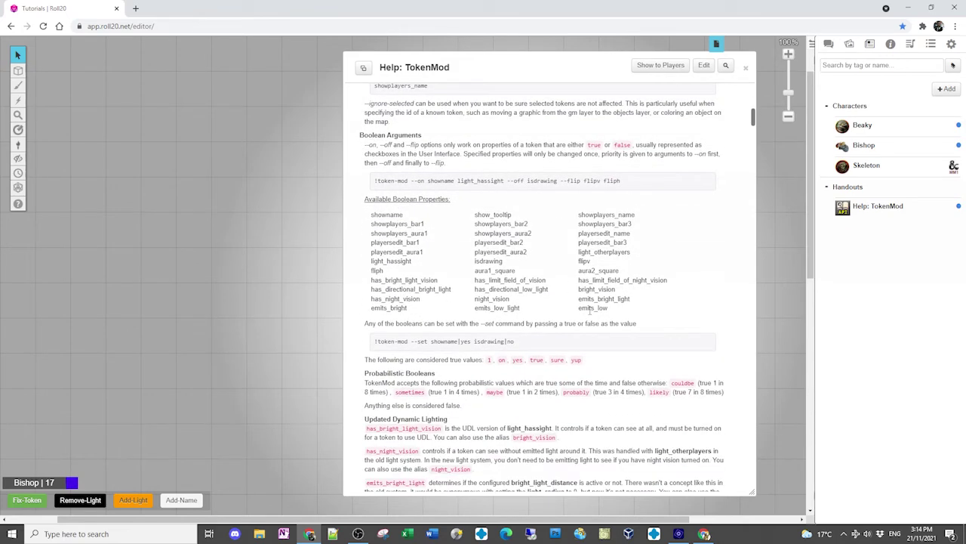
scroll(424, 283, "down", 15)
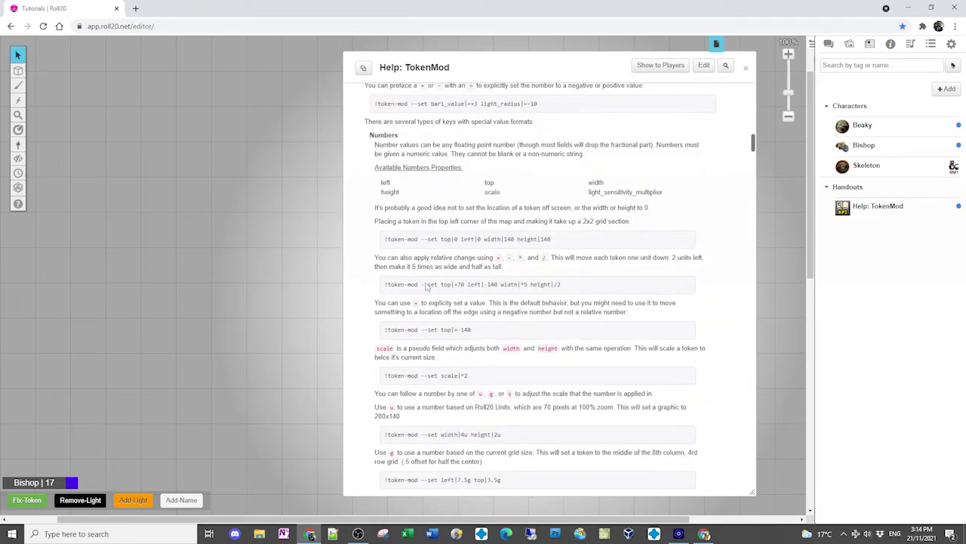
scroll(426, 284, "down", 15)
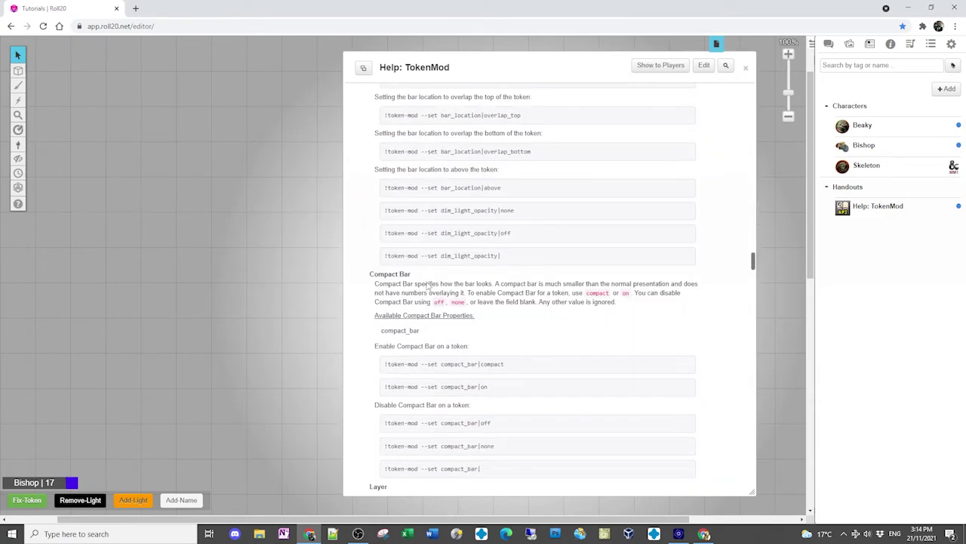
scroll(429, 284, "down", 5)
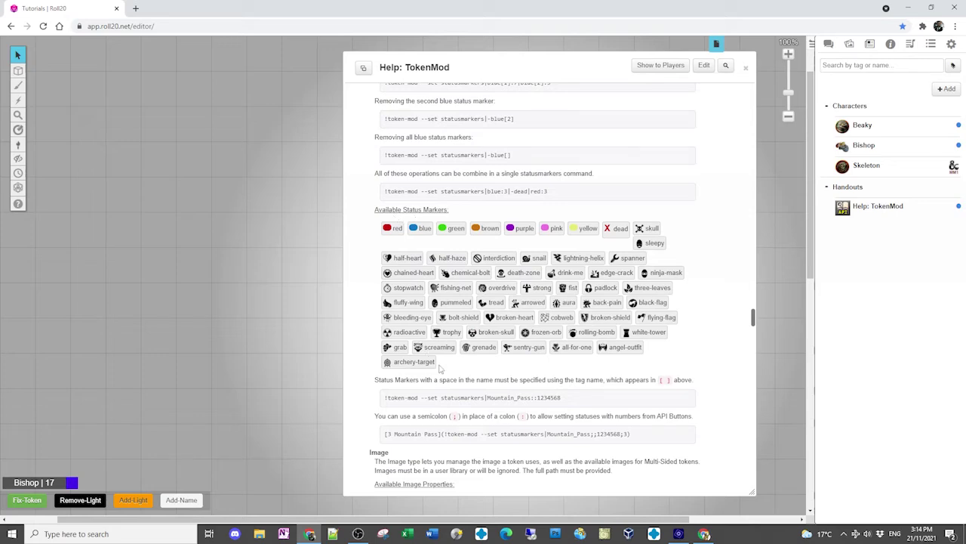
scroll(505, 326, "down", 20)
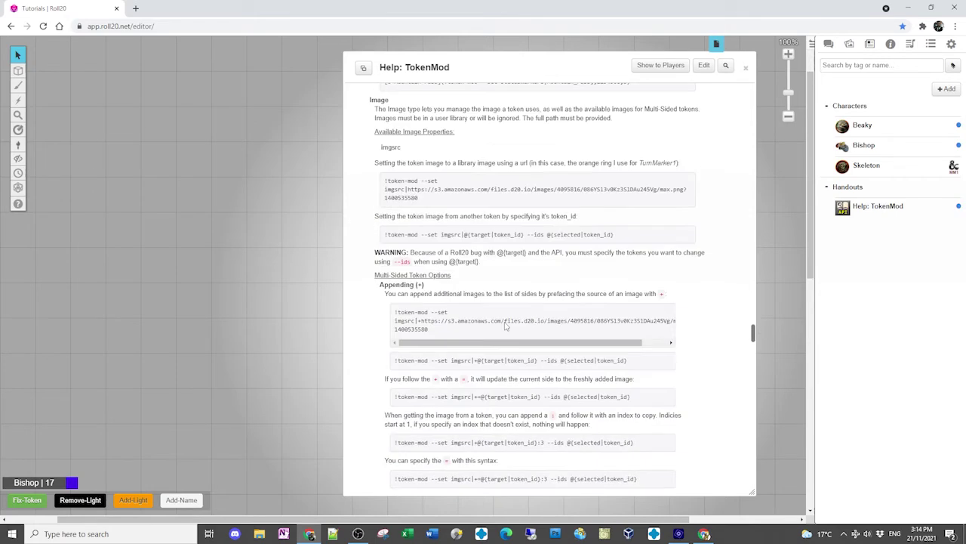
scroll(505, 326, "up", 20)
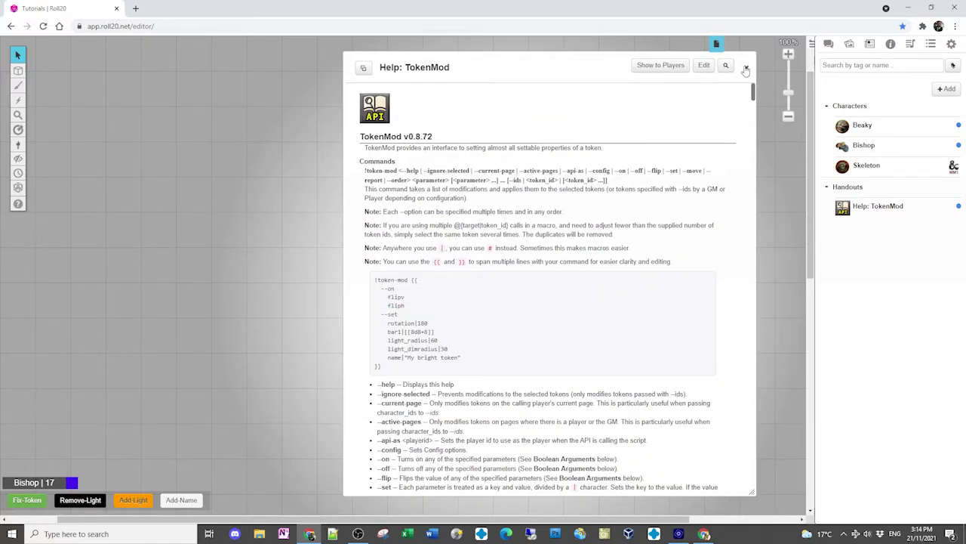
left_click(746, 68)
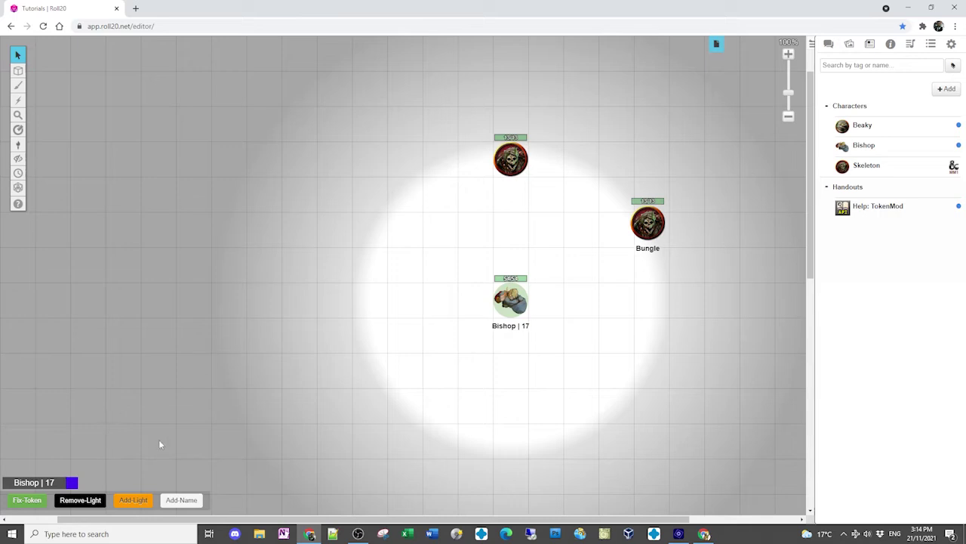
Step: Apply the Fix-Token macro to the unnamed skeleton token above Bishop and rejoin as a player to check it
left_click(511, 171)
left_click(33, 503)
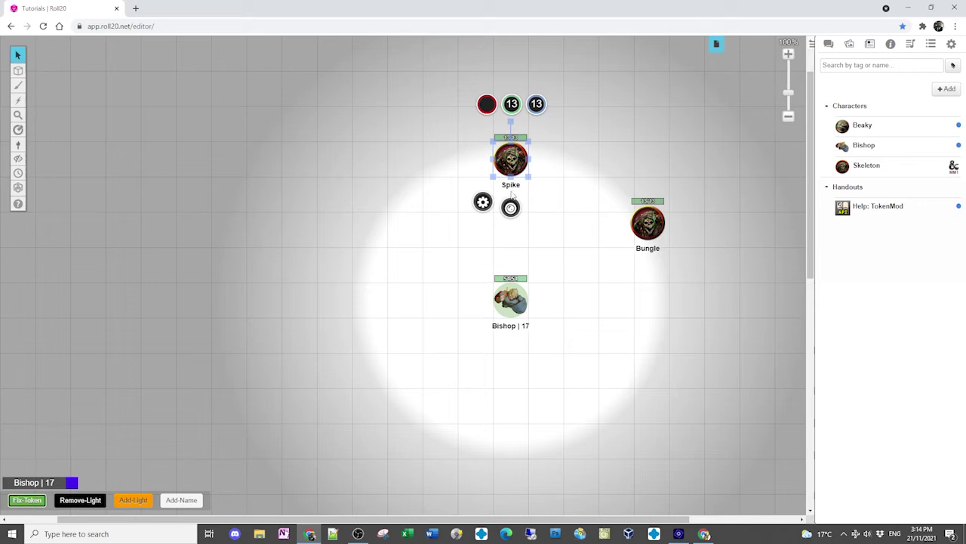
left_click(952, 44)
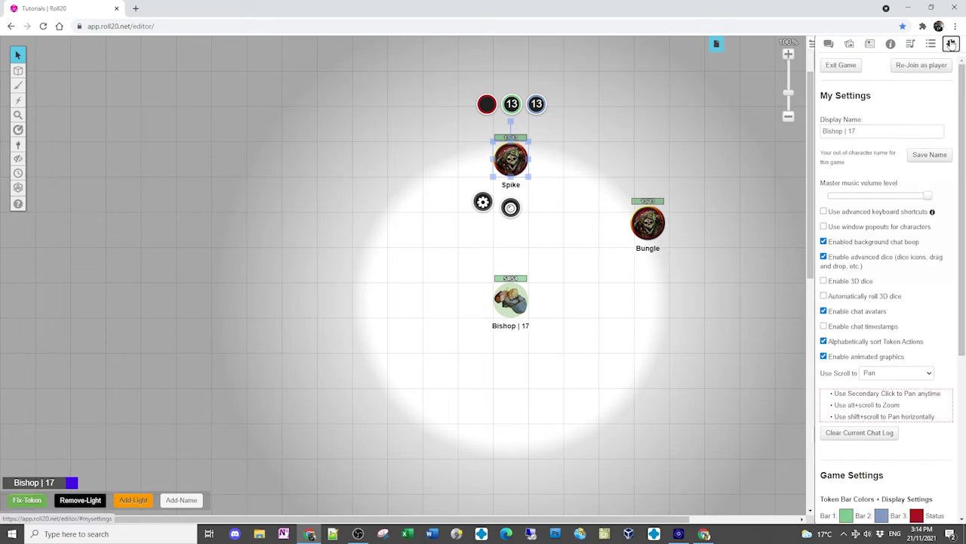
left_click(919, 66)
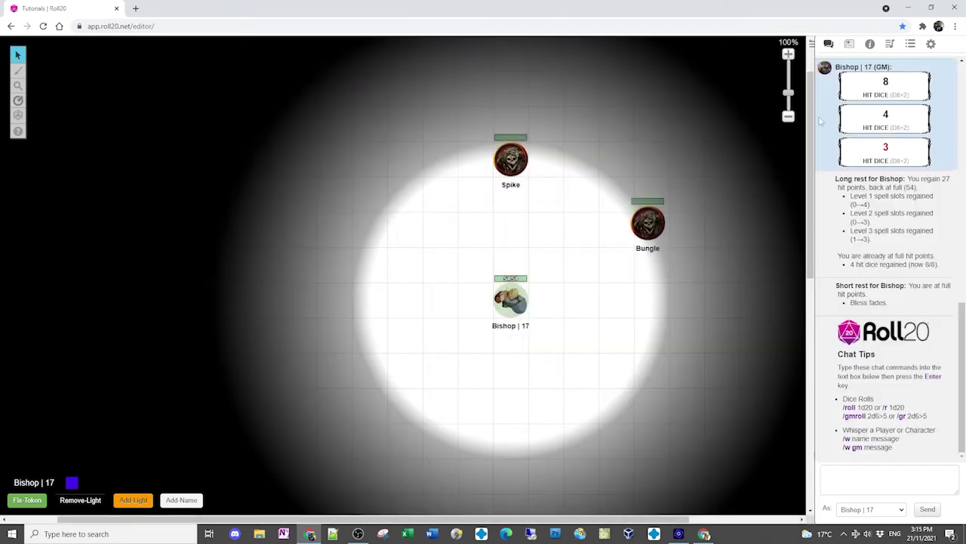
Step: Rejoin the game as GM and open the Fix-Token macro to examine its token-mod command
left_click(930, 45)
left_click(925, 67)
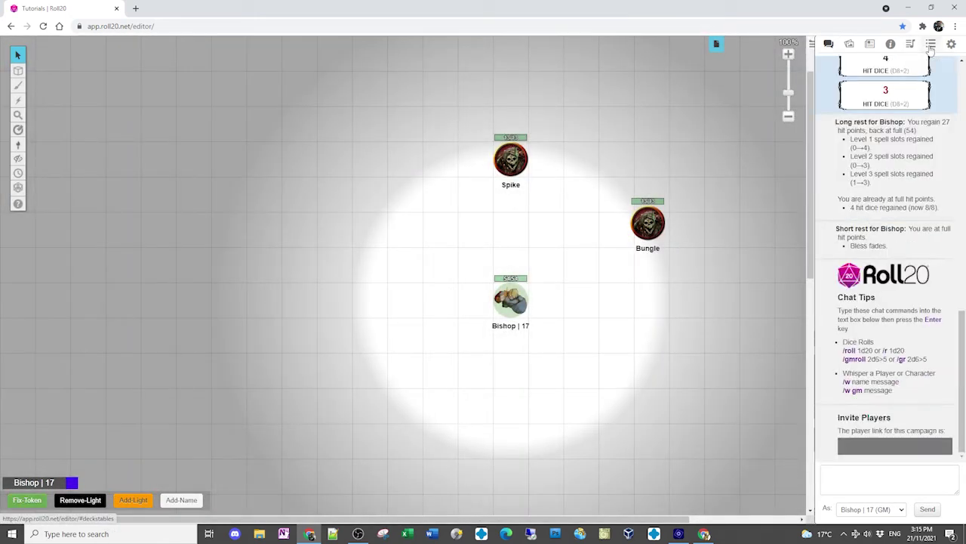
left_click(932, 45)
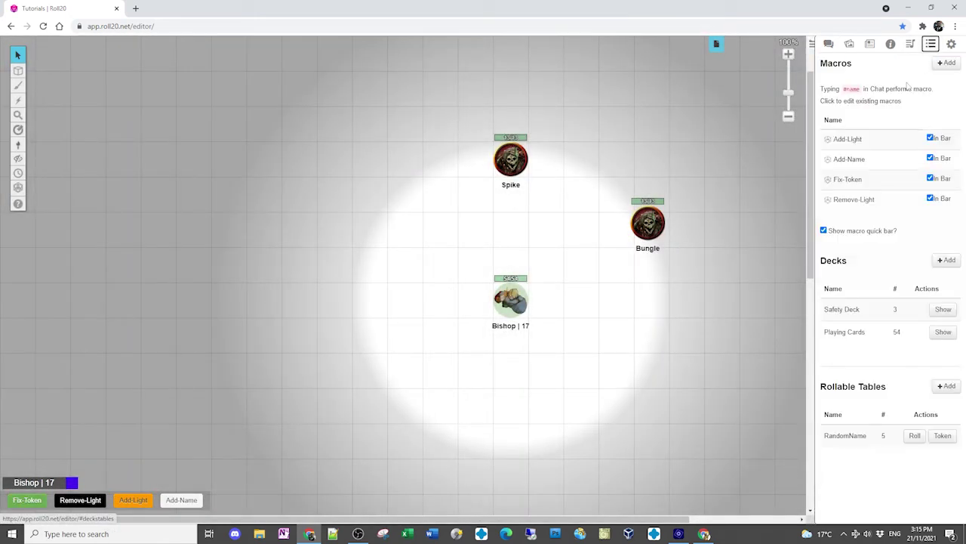
left_click(848, 180)
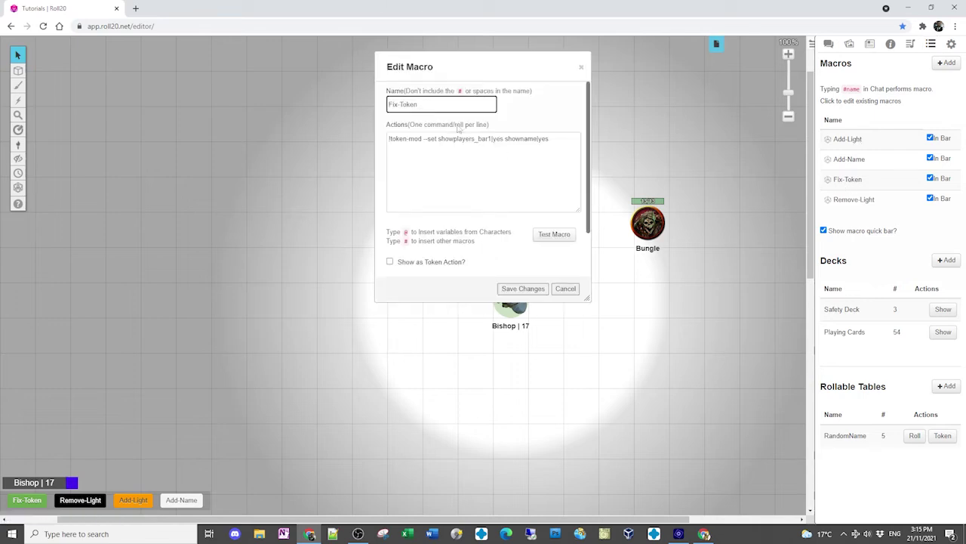
Step: Read the TokenMod help for its command syntax, options and boolean properties, compare with Fix-Token's --set option, and close both
left_click(869, 45)
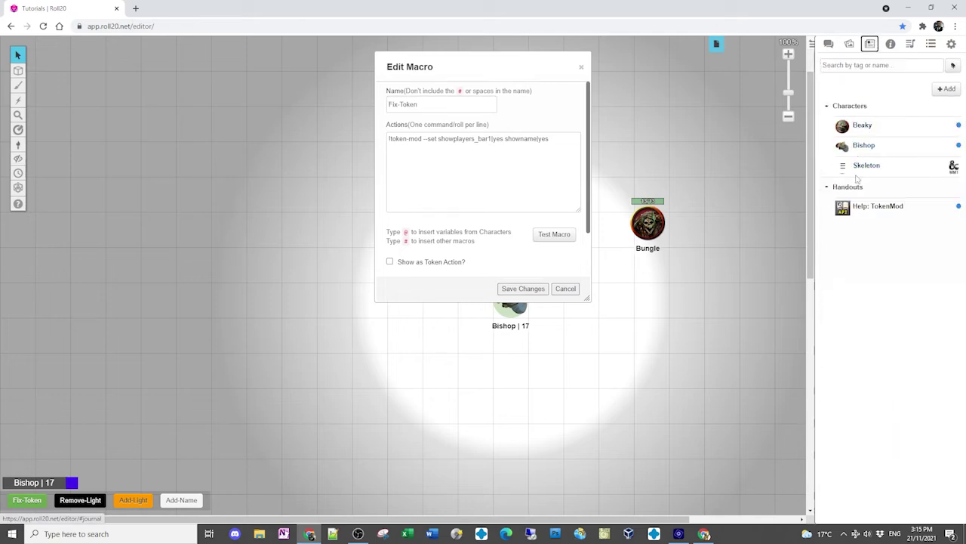
left_click(858, 210)
scroll(434, 189, "down", 10)
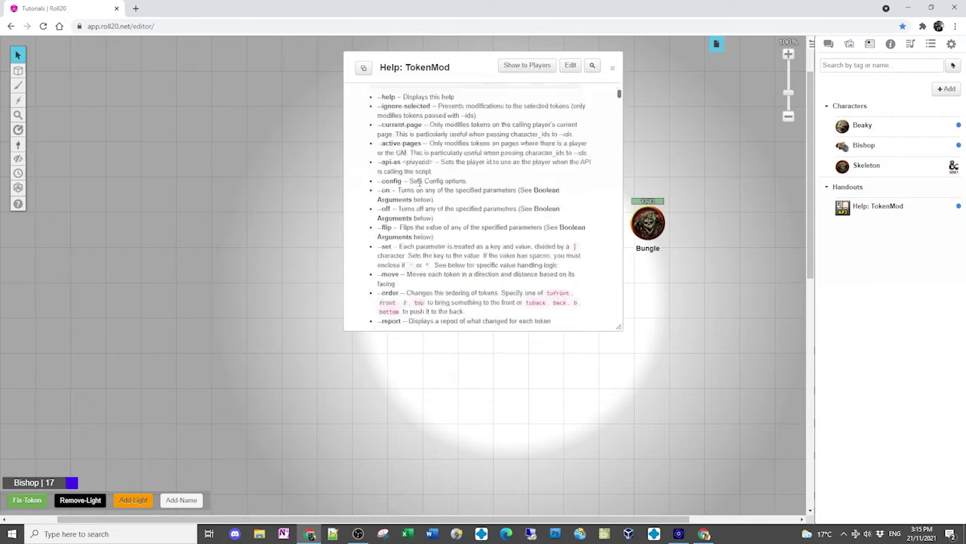
scroll(435, 189, "up", 3)
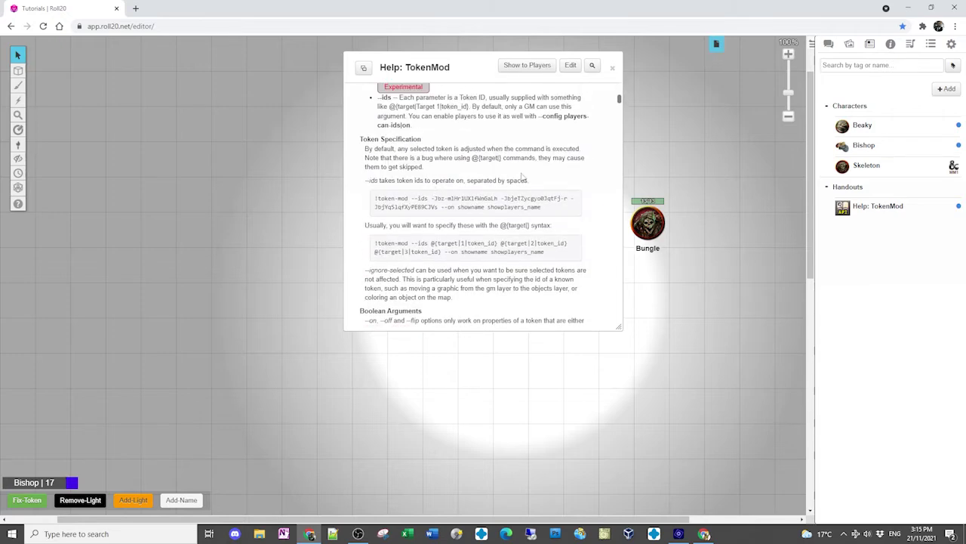
scroll(519, 177, "up", 4)
scroll(519, 178, "down", 5)
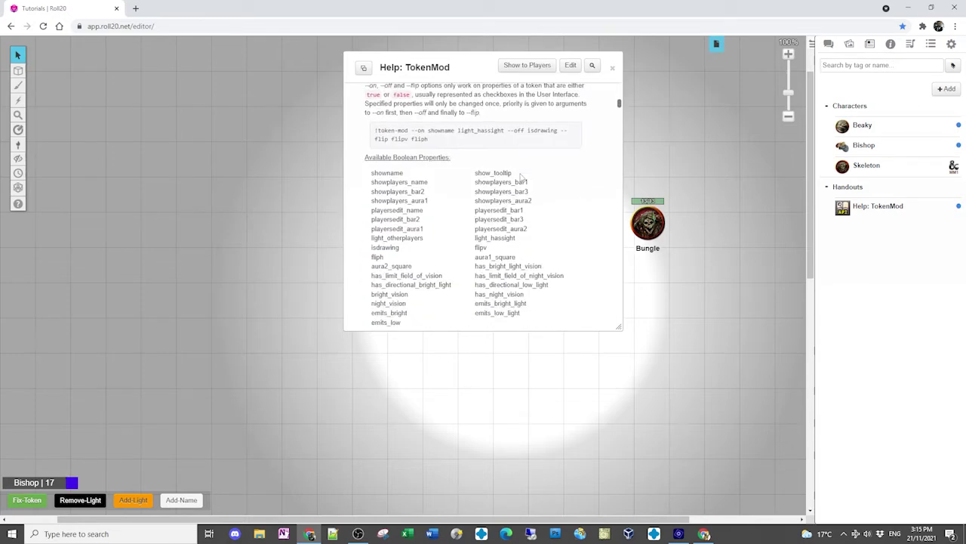
scroll(521, 175, "up", 3)
left_click_drag(617, 326, 727, 479)
scroll(599, 295, "up", 10)
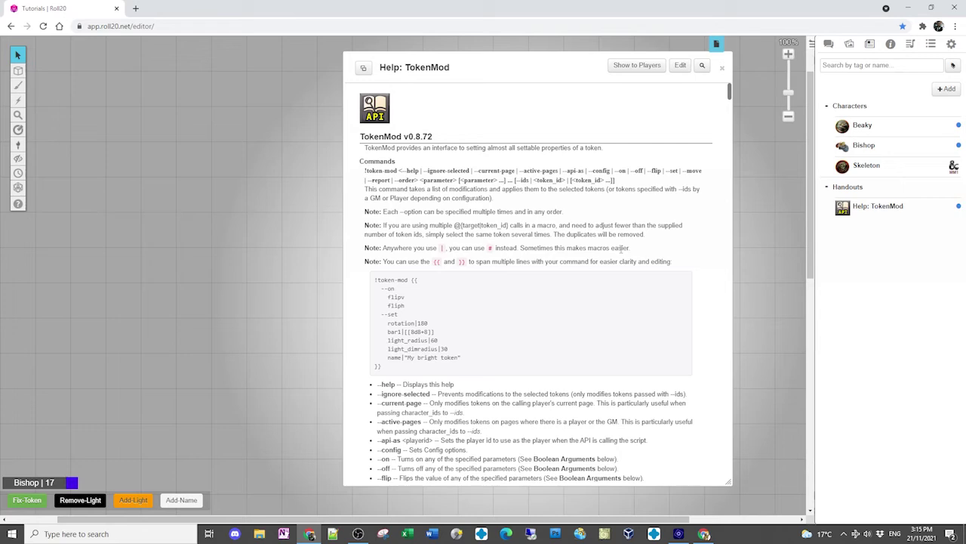
left_click(721, 68)
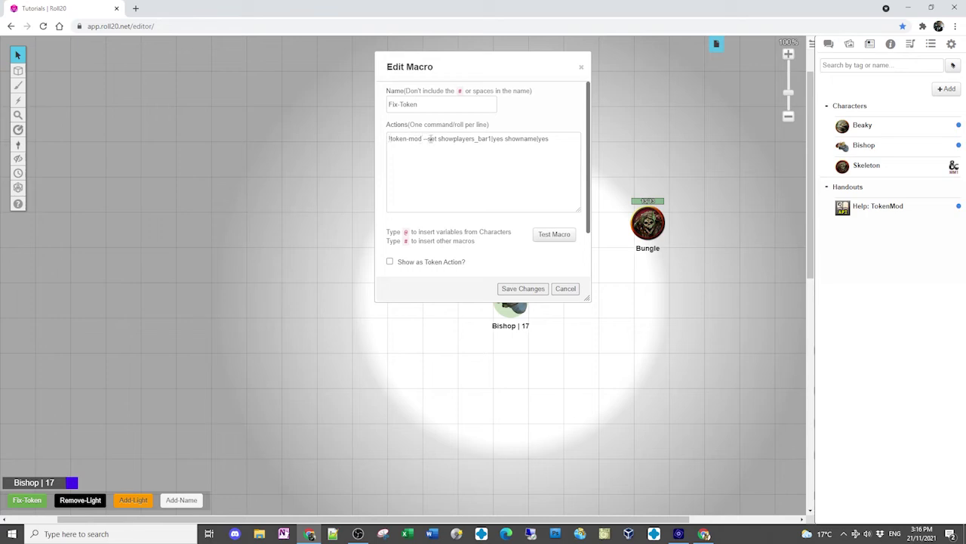
left_click_drag(423, 140, 438, 140)
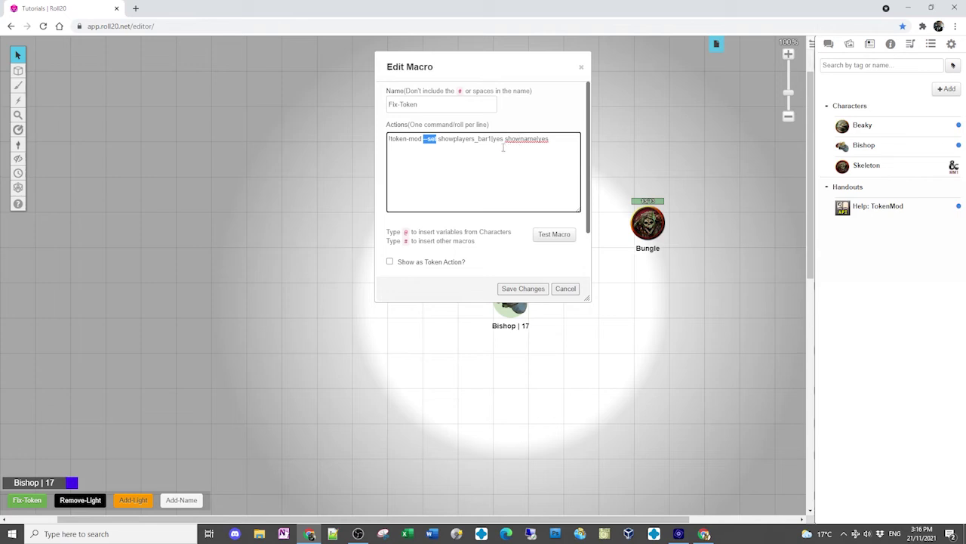
left_click(565, 289)
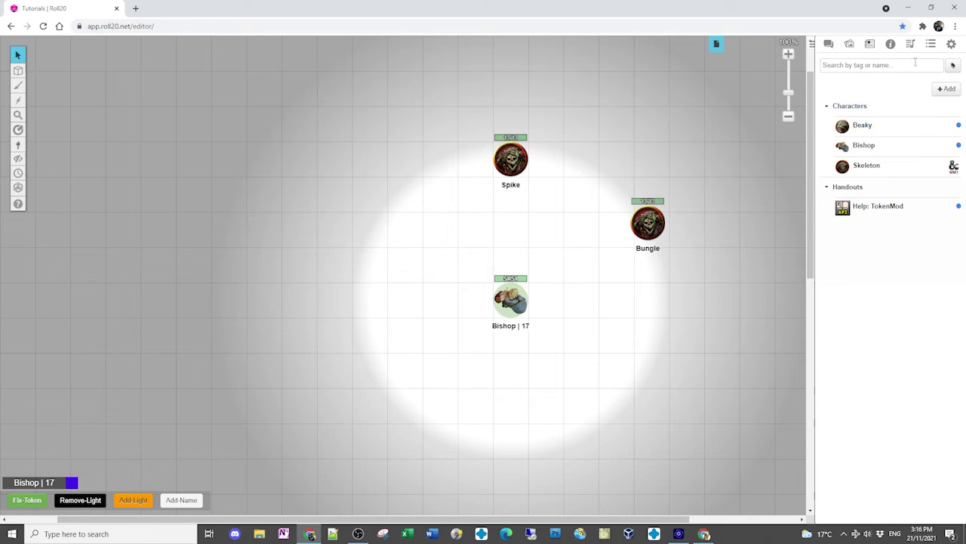
Step: Set the color of the Fix-Token button in the macro quick bar to green
left_click(932, 45)
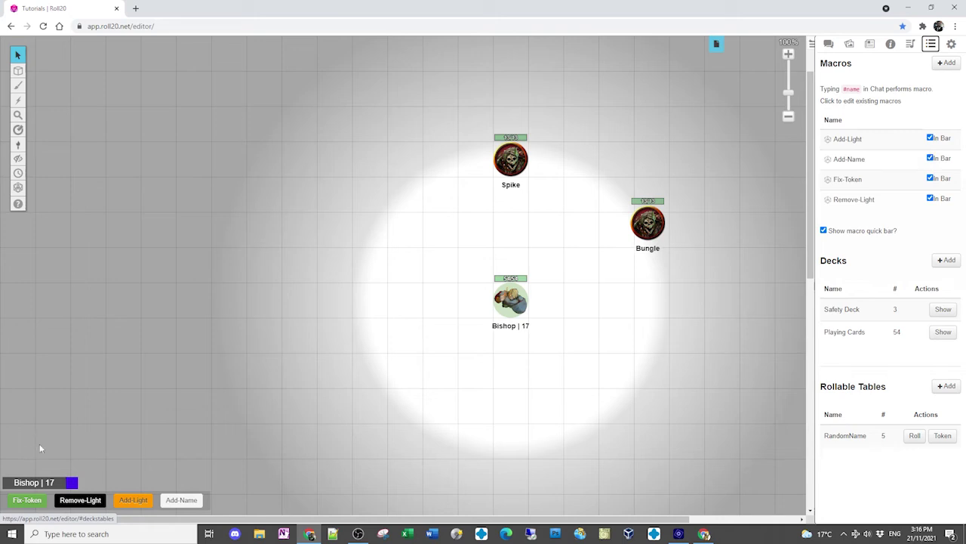
right_click(29, 503)
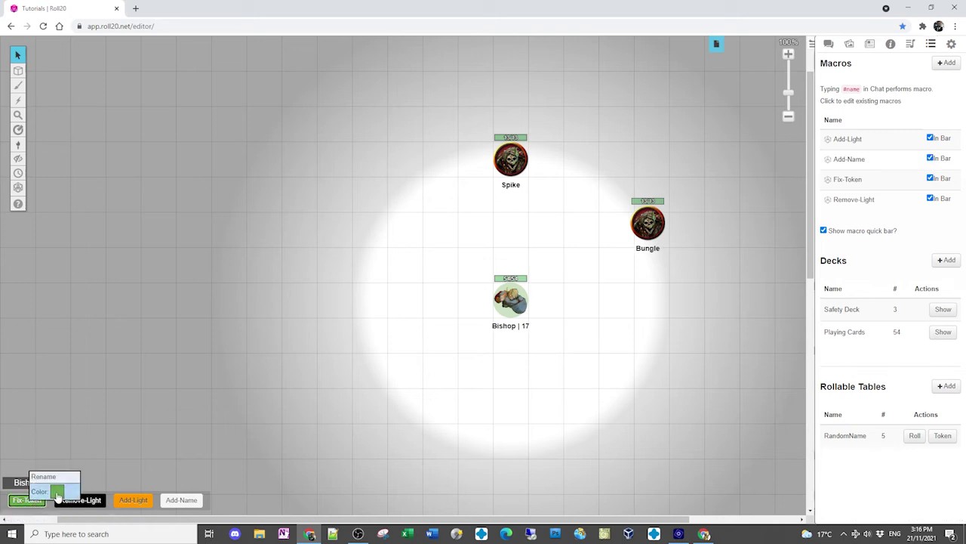
left_click(57, 492)
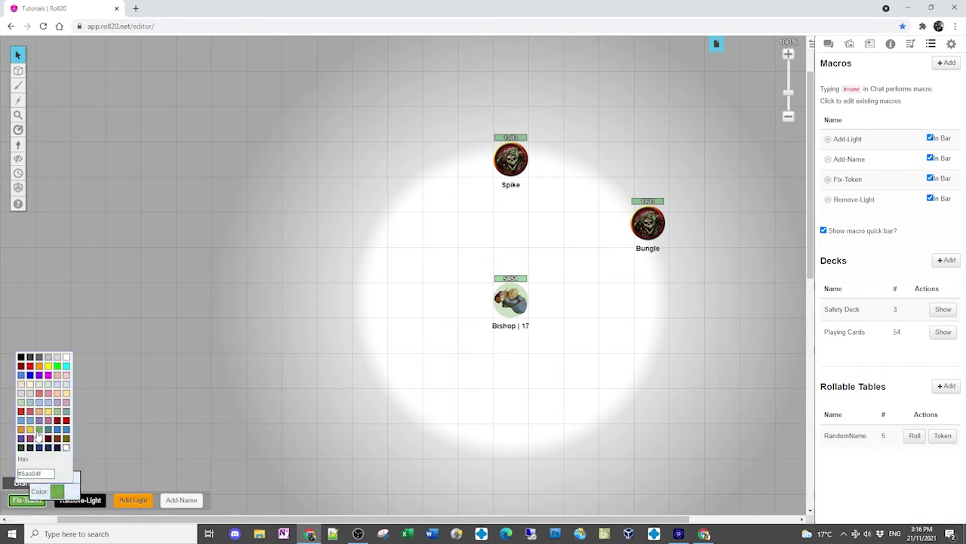
left_click(38, 435)
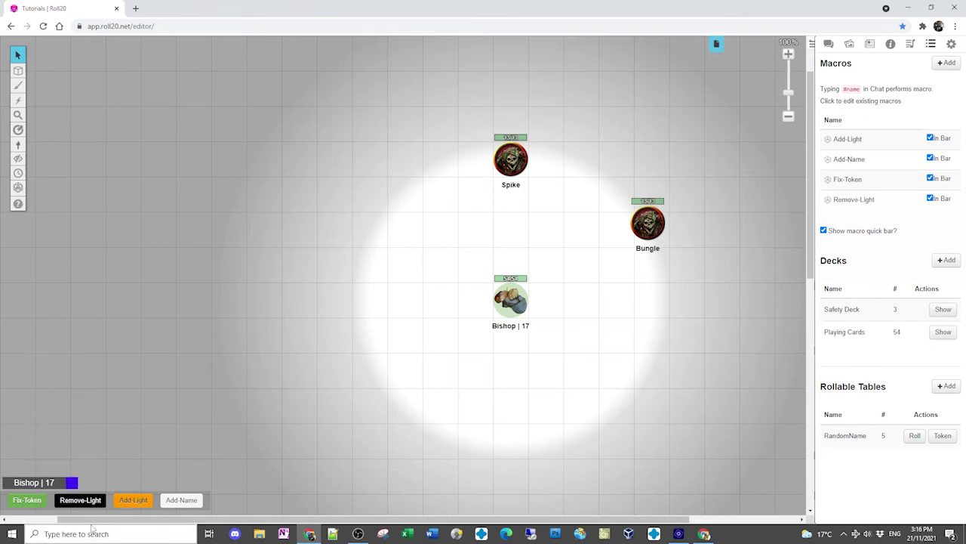
Step: Examine the Remove-Light macro's token-mod commands, save it, and run it on Bishop's token
left_click(854, 199)
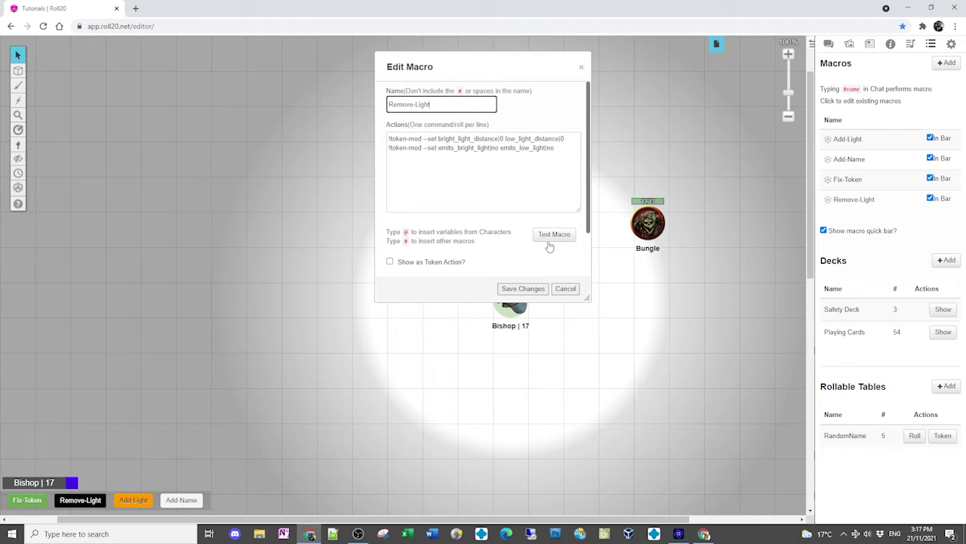
left_click_drag(523, 66, 339, 82)
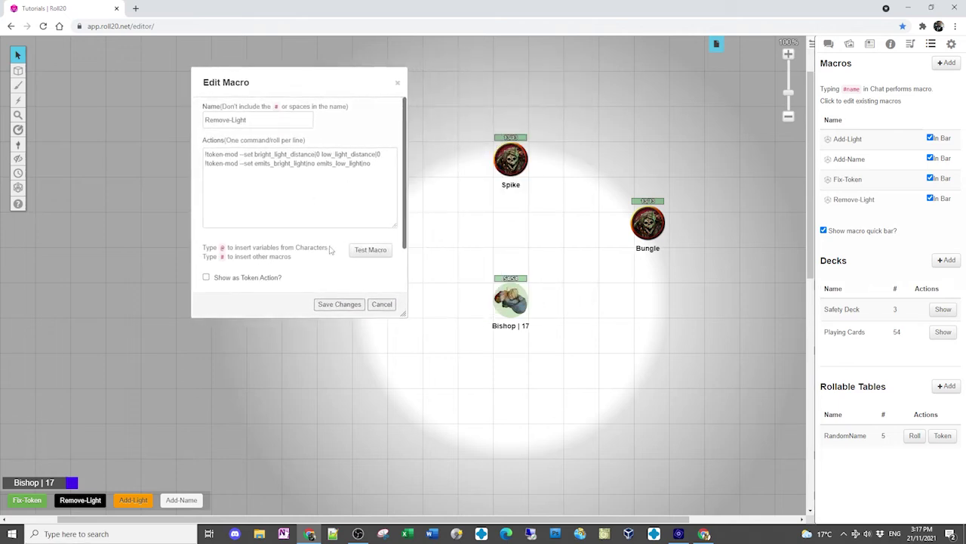
left_click(336, 305)
left_click(508, 302)
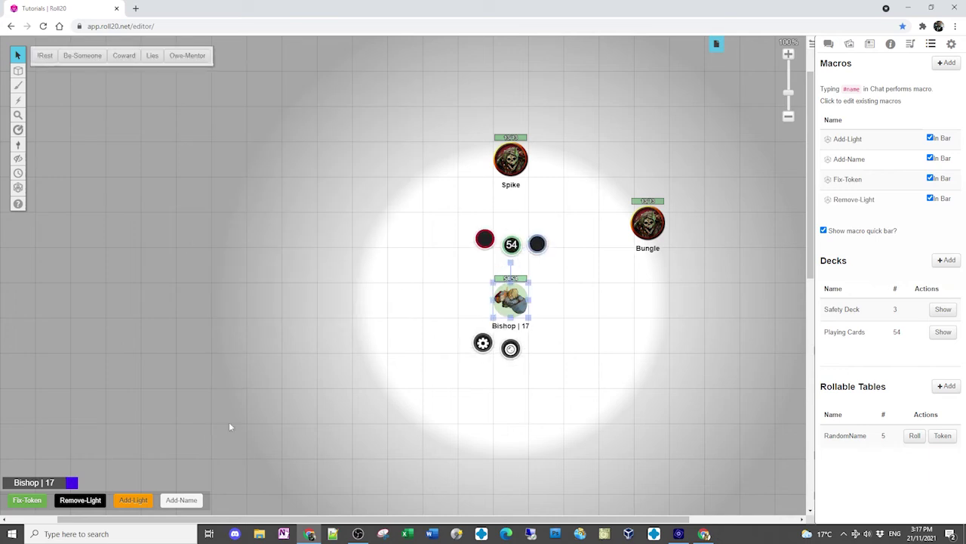
left_click(83, 503)
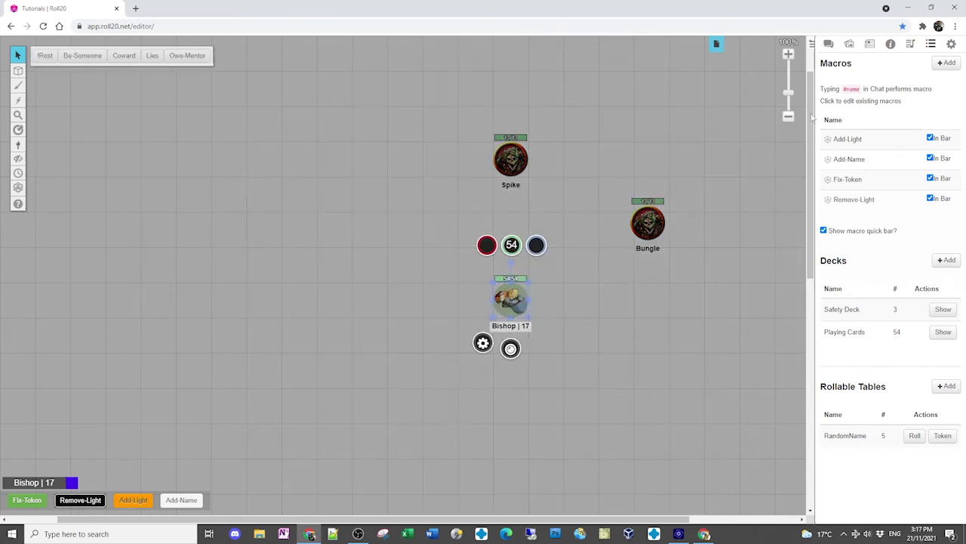
Step: Examine the Add-Light macro's token-mod commands, save it, and run it on Bishop's token
left_click(860, 141)
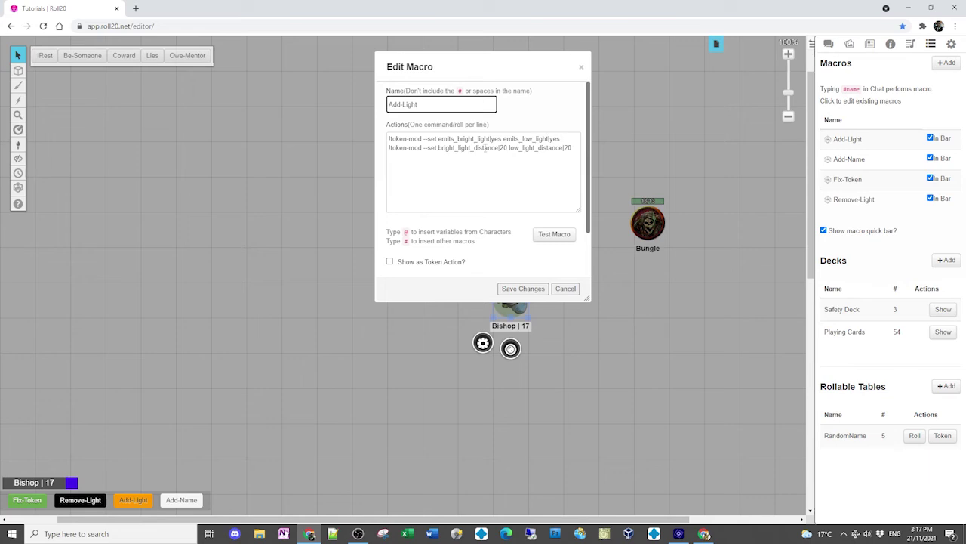
left_click(515, 291)
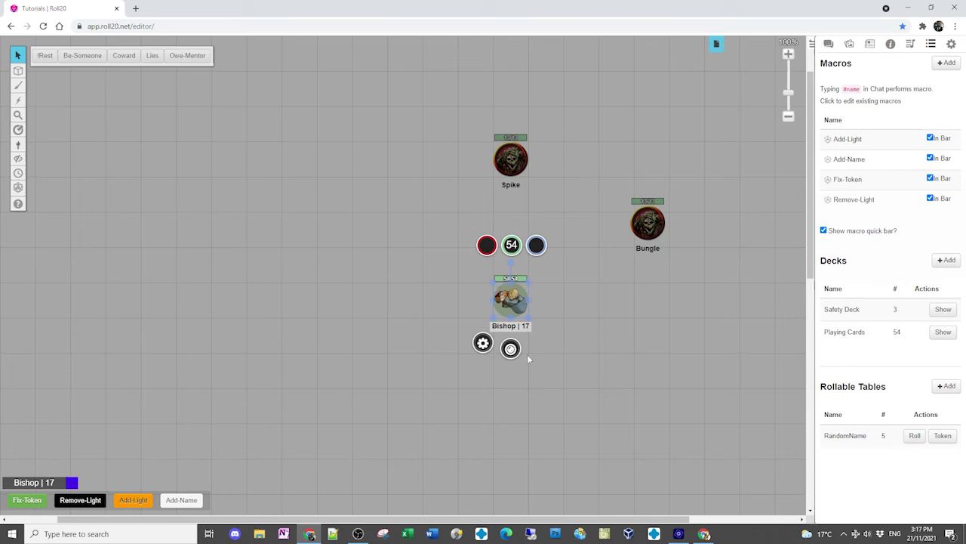
left_click(144, 501)
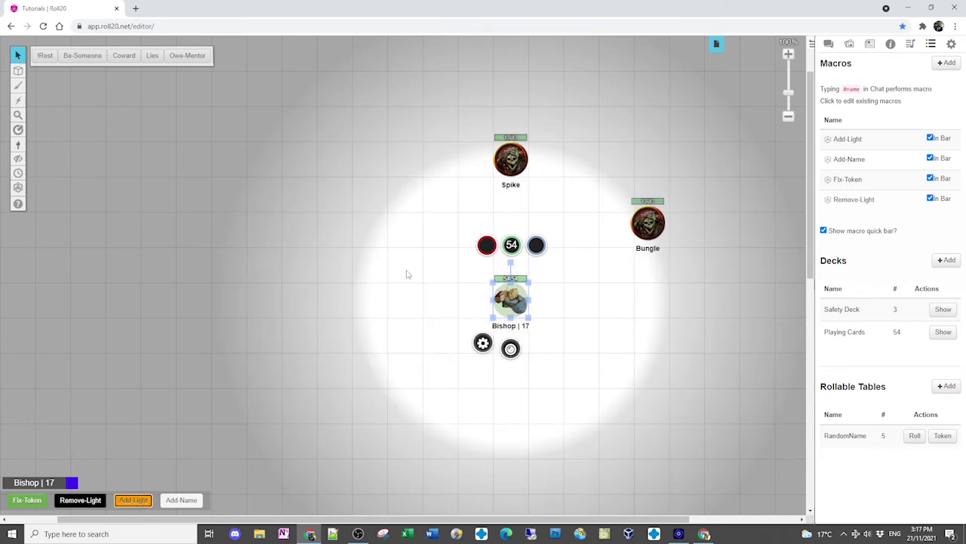
Step: Run Remove-Light followed by Add-Light on Bishop's token again, and select the Bungle token
left_click(869, 44)
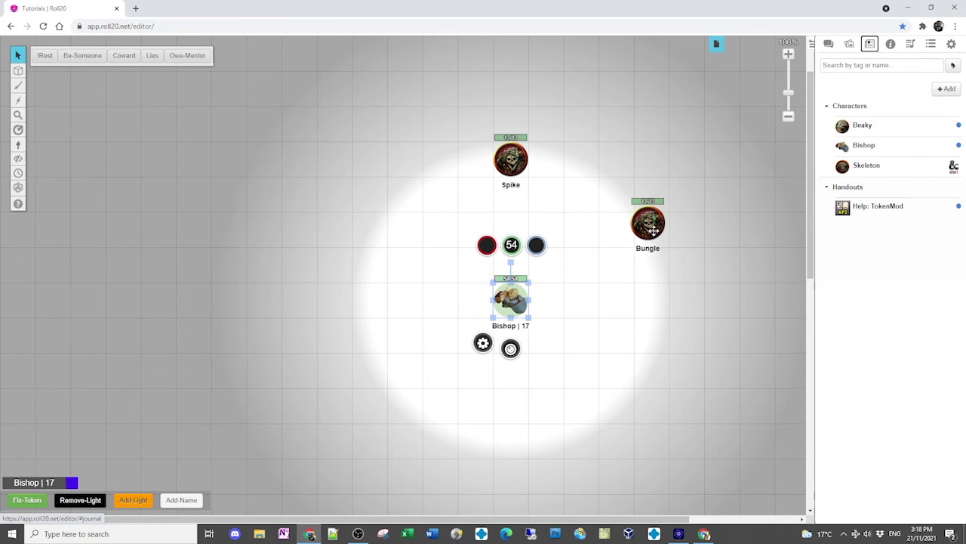
left_click(654, 233)
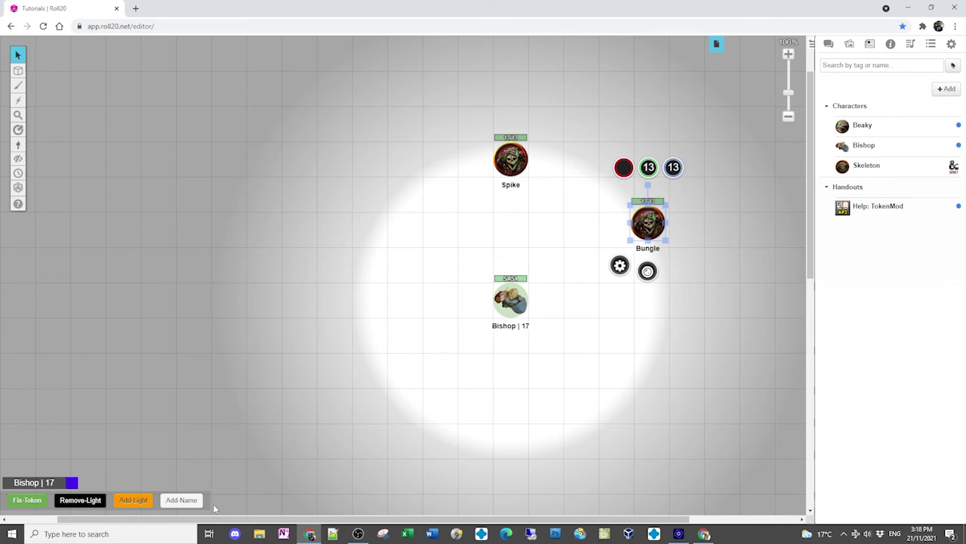
left_click(262, 453)
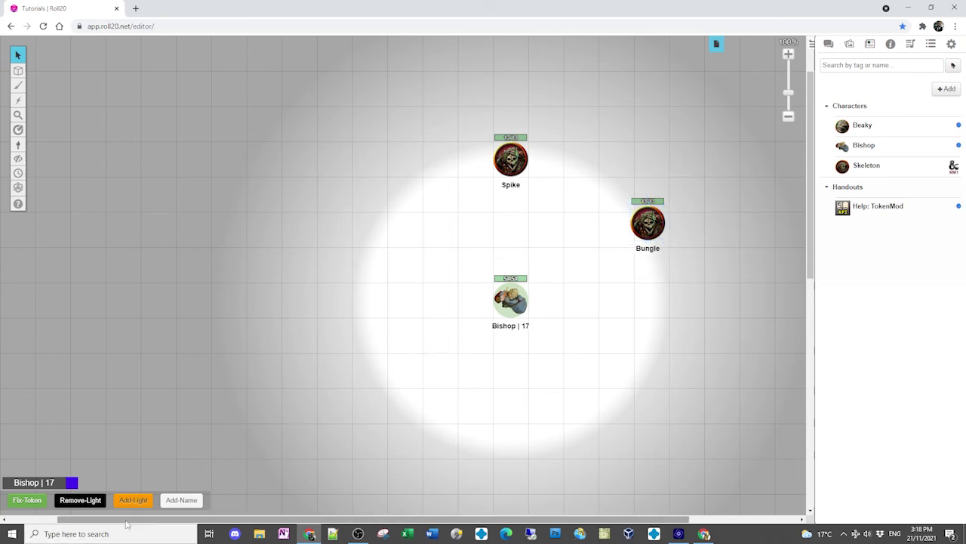
left_click(507, 301)
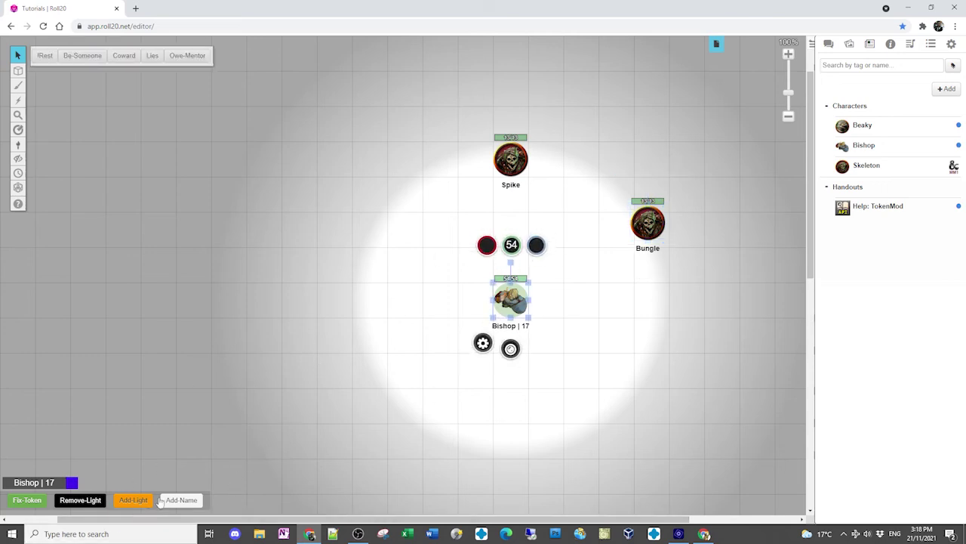
left_click(83, 500)
left_click(133, 501)
left_click(654, 219)
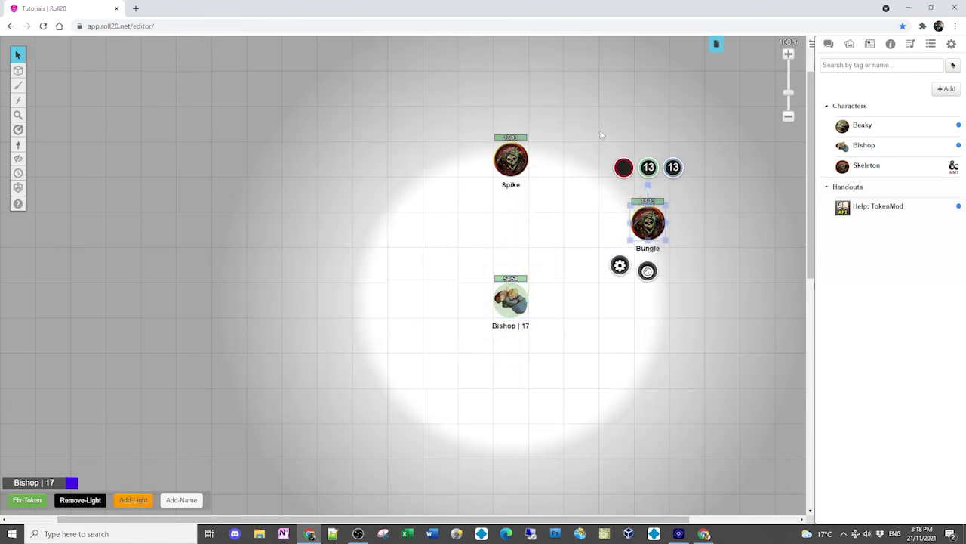
Step: Place two Skeleton tokens on the map beside Spike and give each a random name with the Add-Name macro
left_click_drag(869, 166, 426, 206)
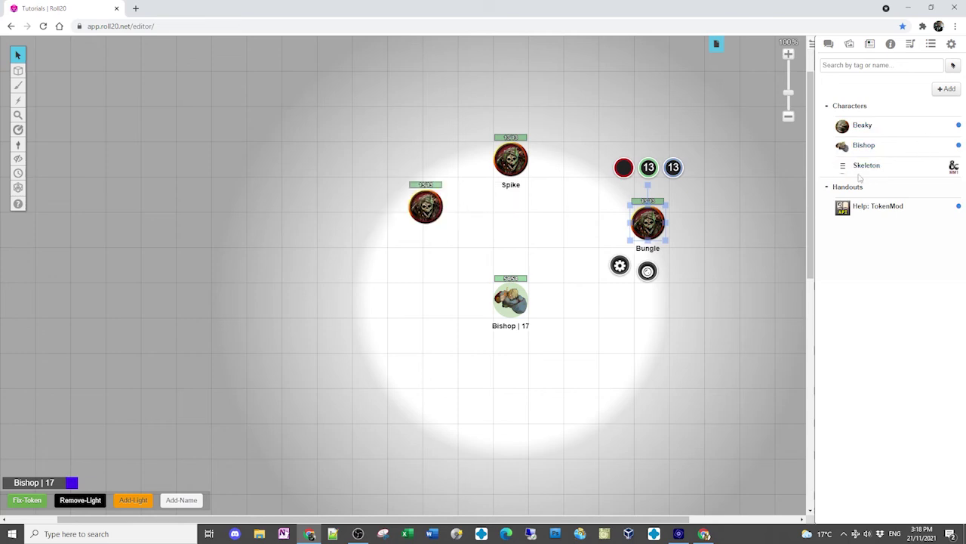
left_click_drag(871, 168, 411, 139)
left_click(420, 218)
left_click(180, 500)
left_click(413, 132)
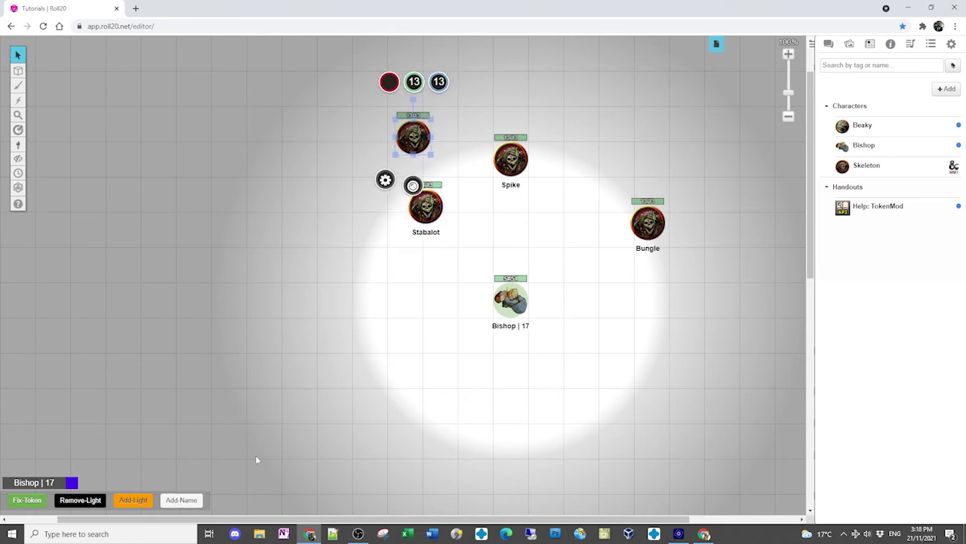
left_click(181, 499)
Step: Add an item named Musher to the RandomName rollable table and save the table
left_click(931, 45)
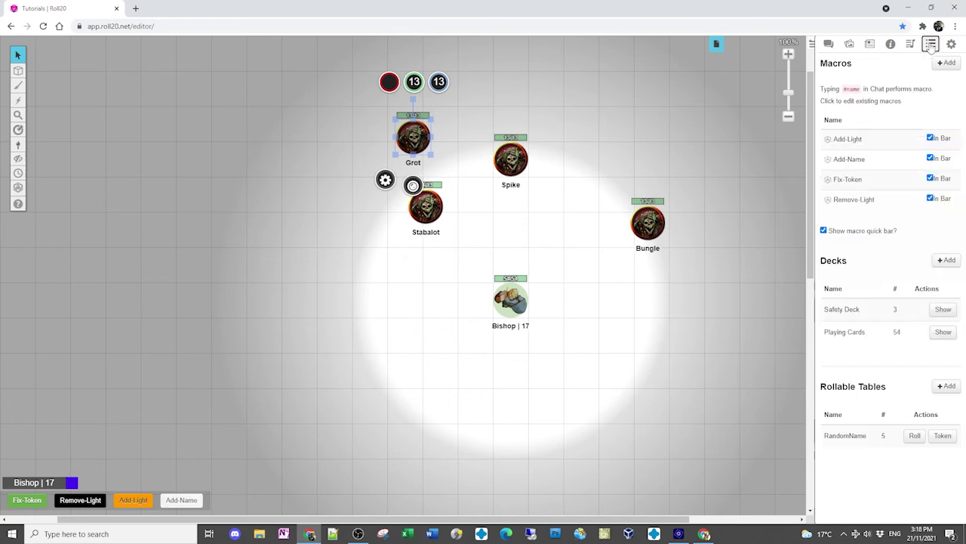
left_click(842, 437)
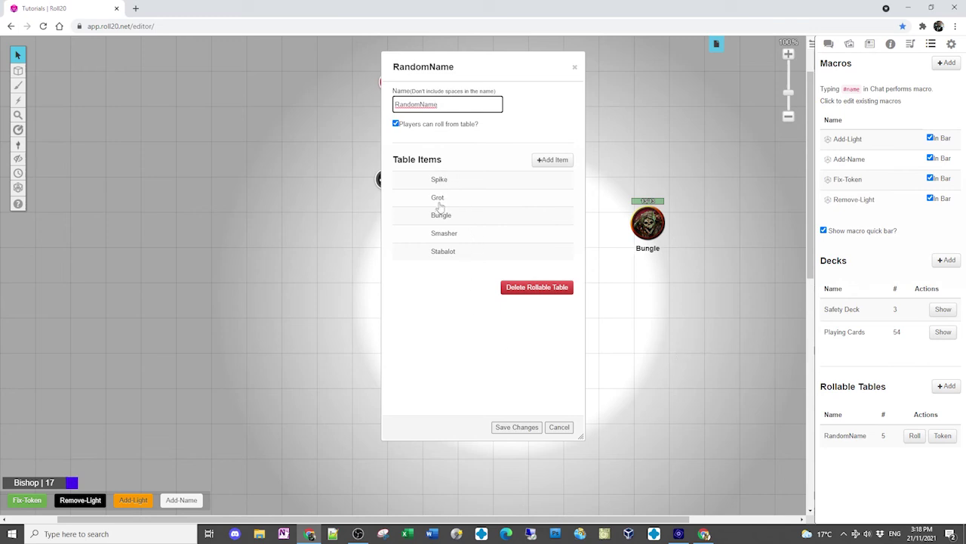
left_click(542, 162)
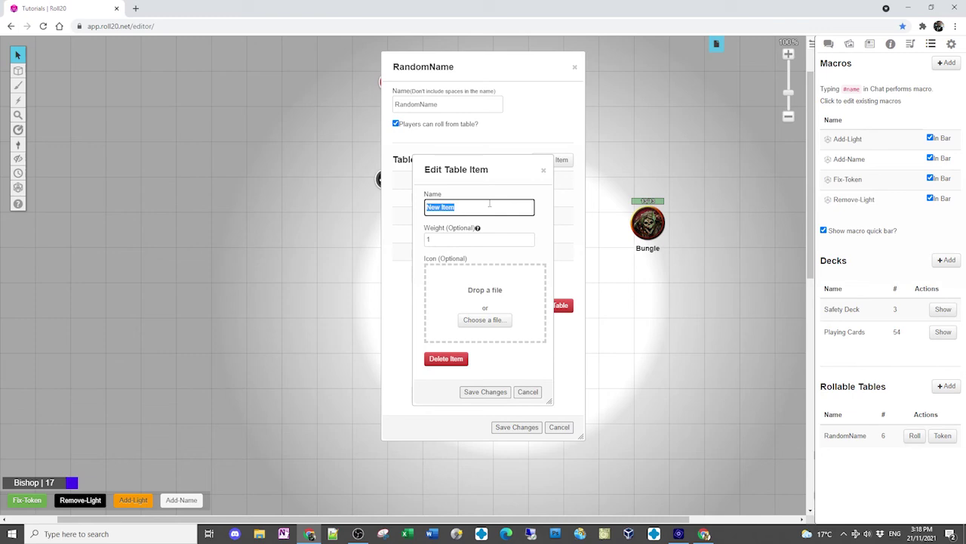
type("Musher")
left_click(487, 391)
left_click(503, 428)
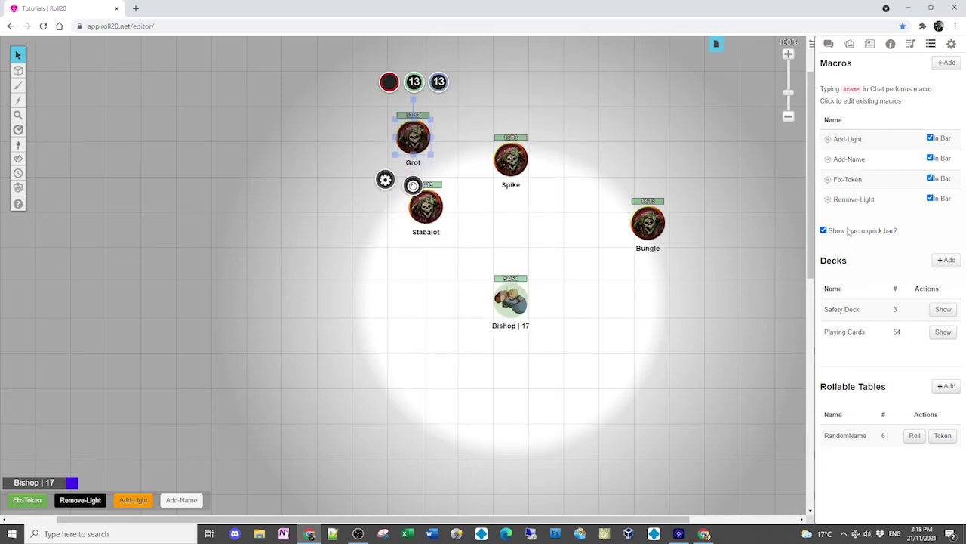
Step: Examine how the Add-Name macro sets the token name from the RandomName table, and save it
left_click(849, 160)
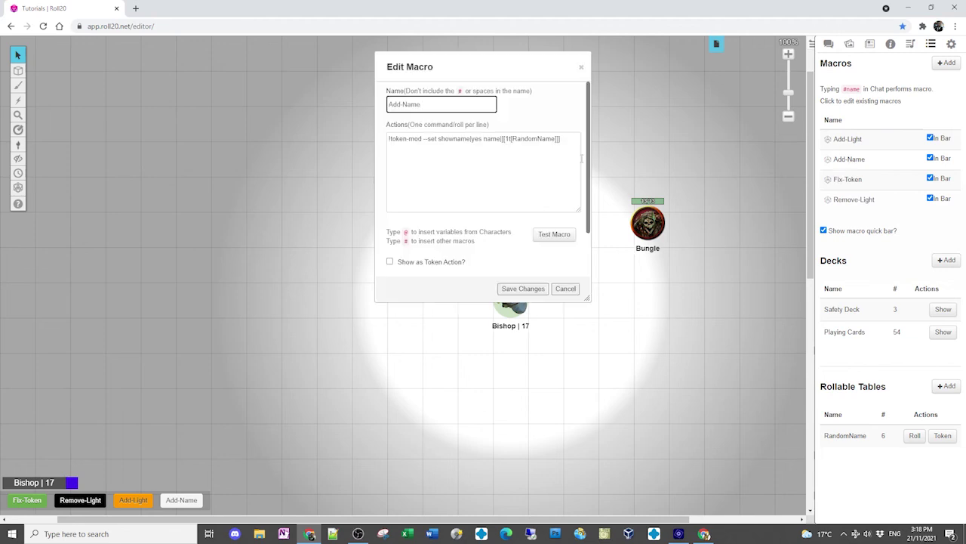
left_click(481, 138)
left_click(521, 288)
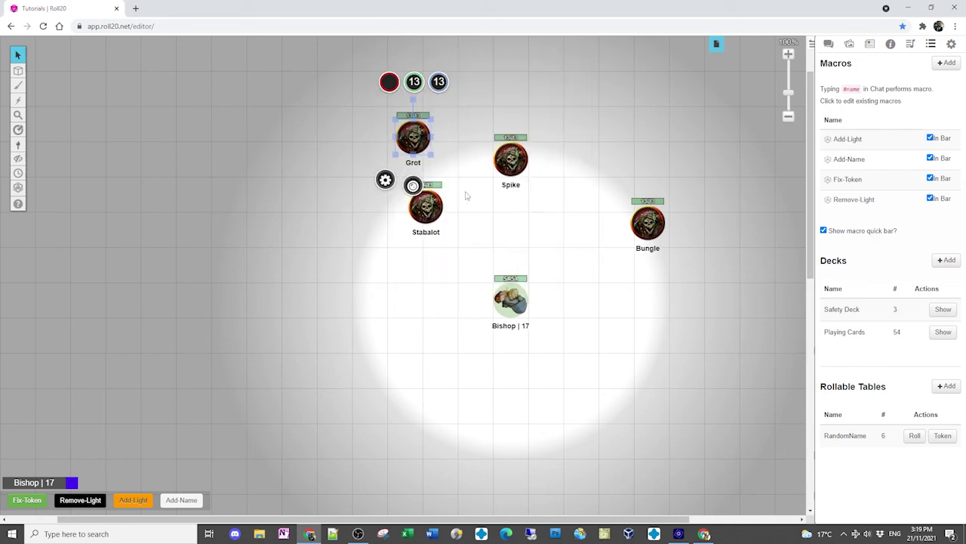
Step: Run Add-Name repeatedly on the skeleton token named Grot until it is renamed Musher, and deselect it
left_click(189, 505)
left_click(188, 504)
left_click(189, 505)
left_click(188, 504)
left_click(189, 505)
left_click(189, 504)
left_click(188, 504)
left_click(188, 505)
left_click(168, 504)
left_click(445, 330)
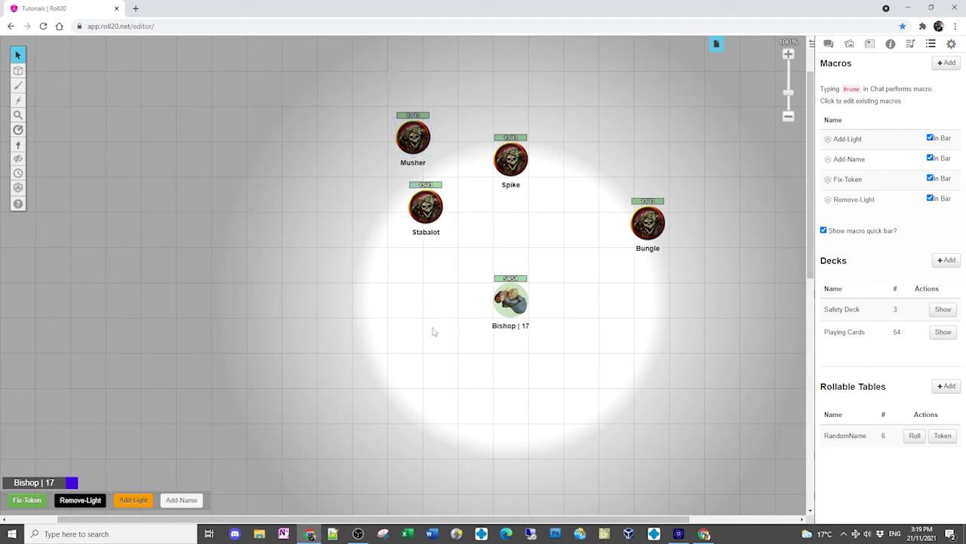
Step: Open the game settings and subtract 5 from the green bar of the Spike token
left_click(951, 44)
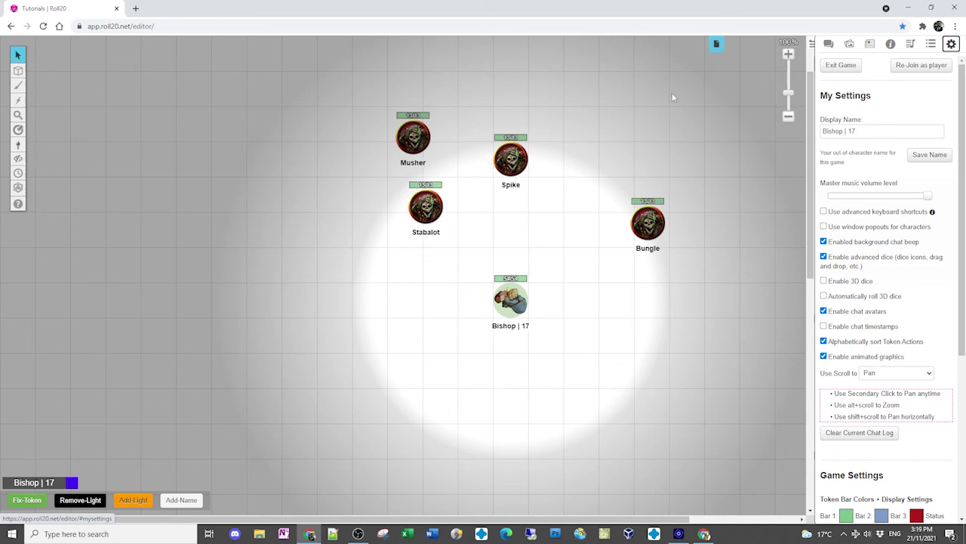
left_click(647, 225)
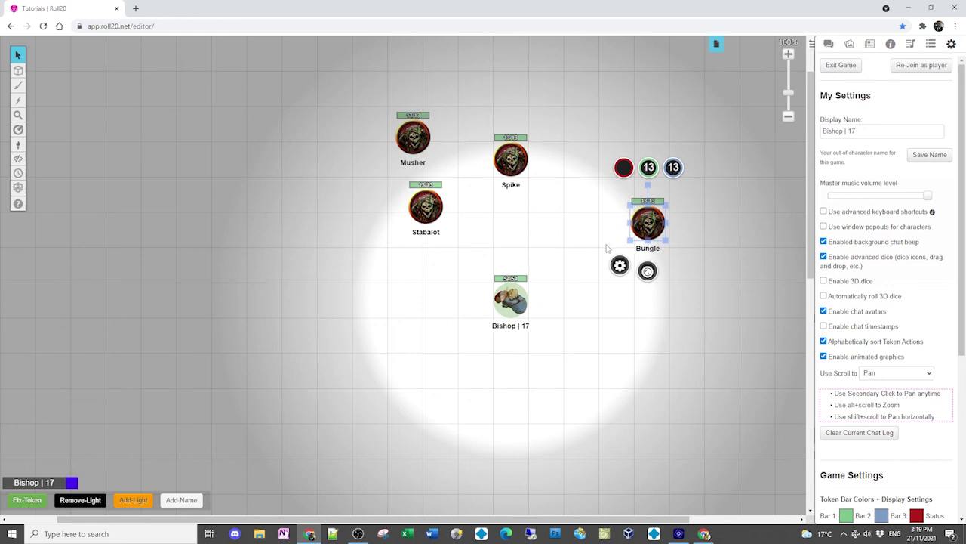
left_click(502, 158)
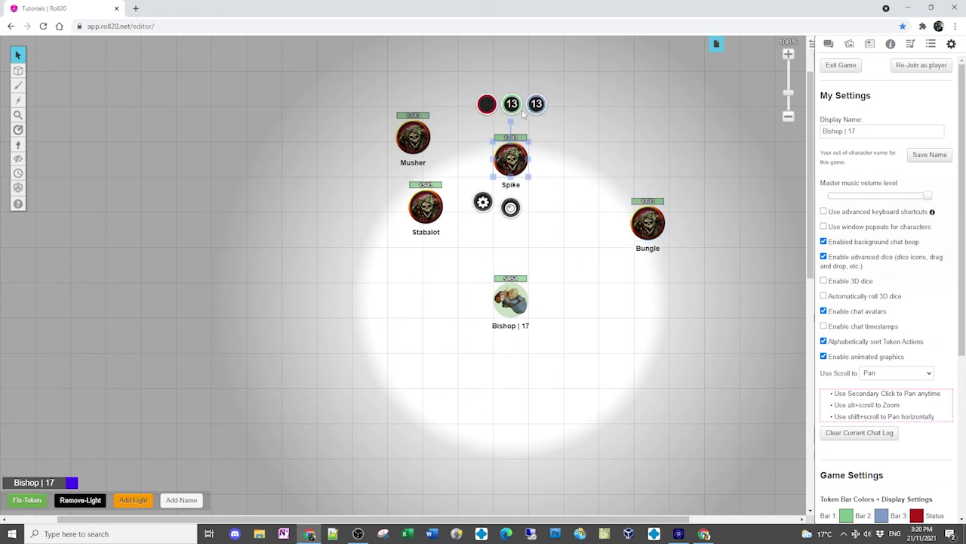
left_click(514, 110)
type("-5")
key("Return")
left_click(538, 259)
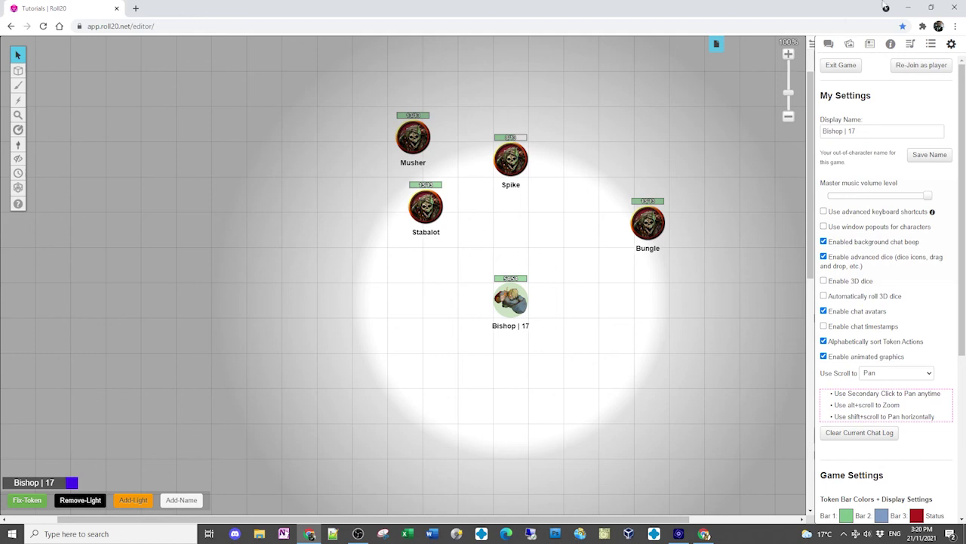
Step: Rejoin as a player to check the skeletons' names and health bars, and return to the game as GM
left_click(919, 66)
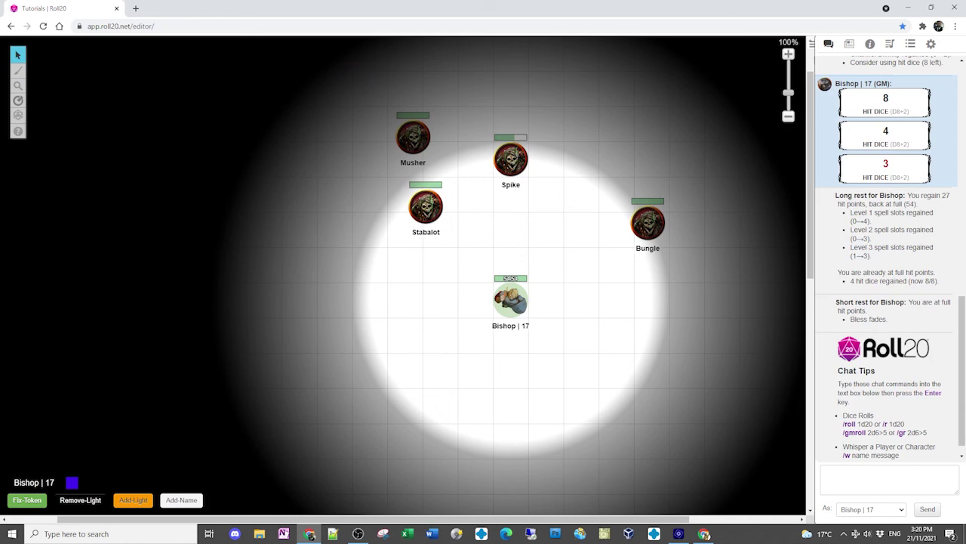
scroll(932, 127, "up", 10)
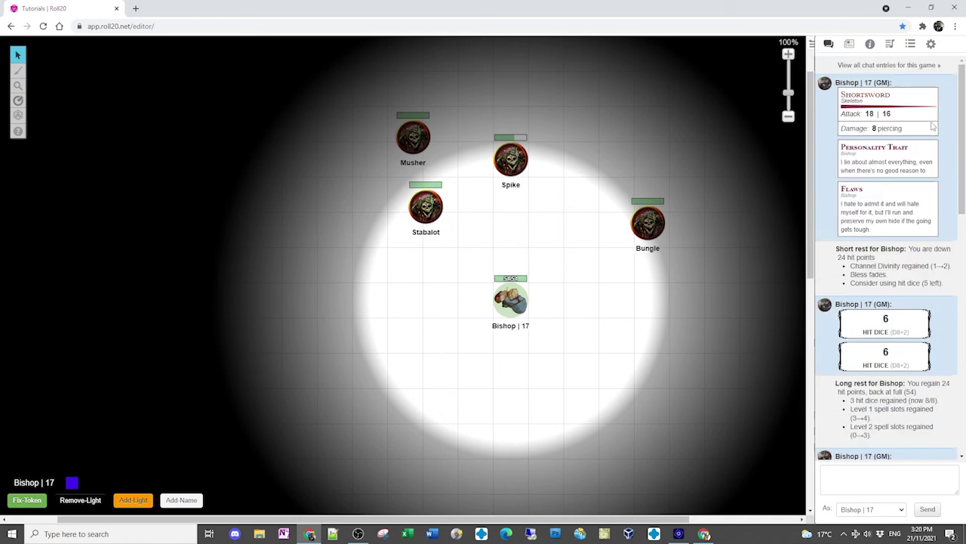
left_click(931, 44)
left_click(929, 67)
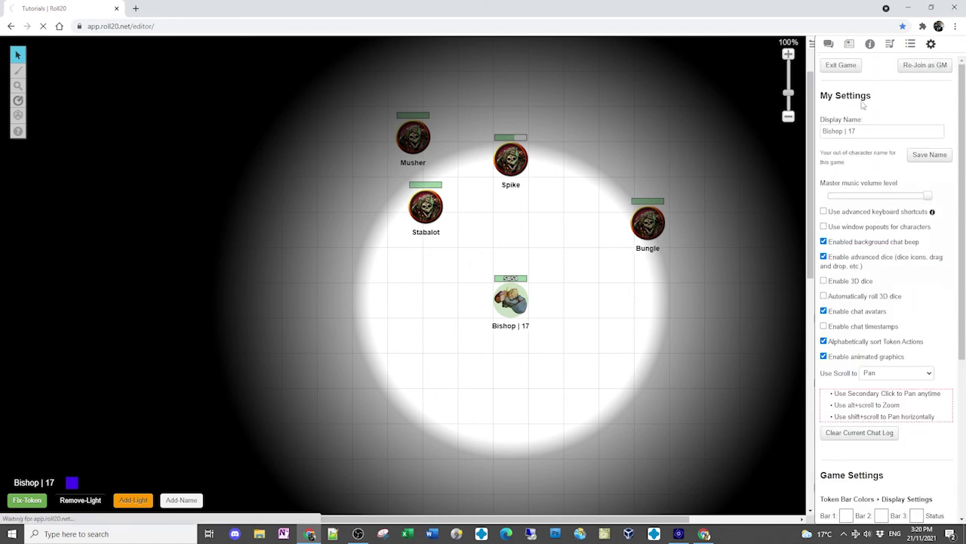